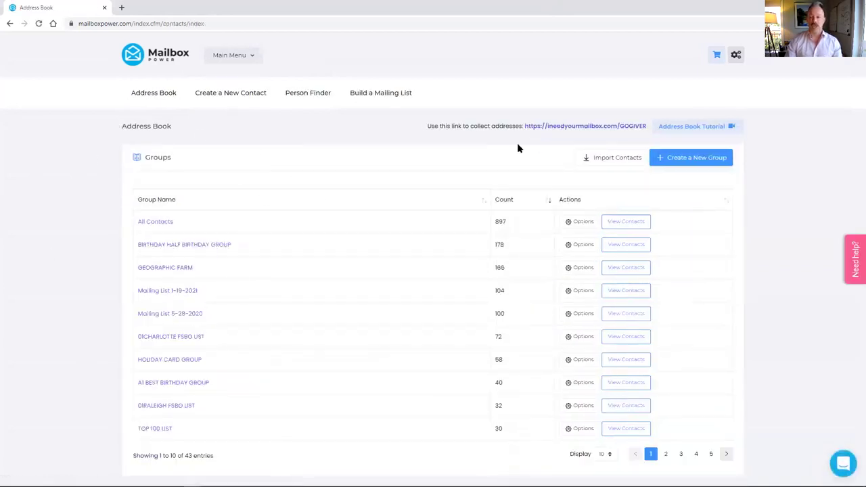
Step: Create a new contact list named 'DEMO GROUP' from Create a New Group
click(696, 161)
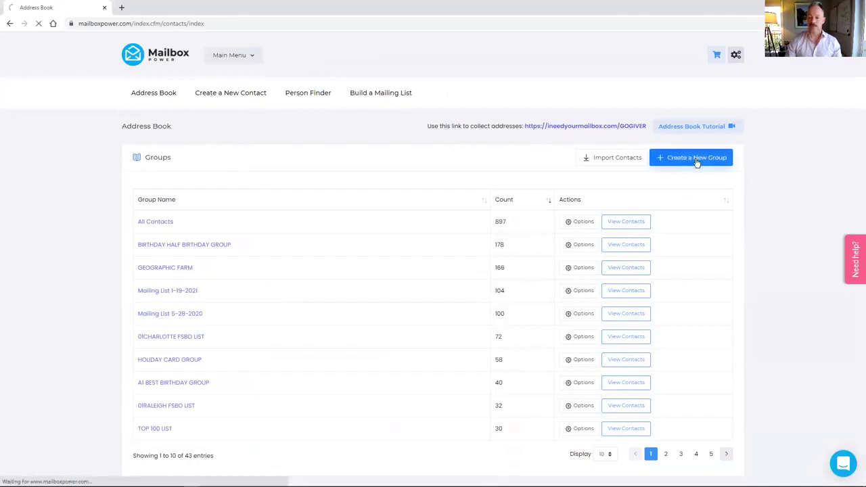
click(305, 196)
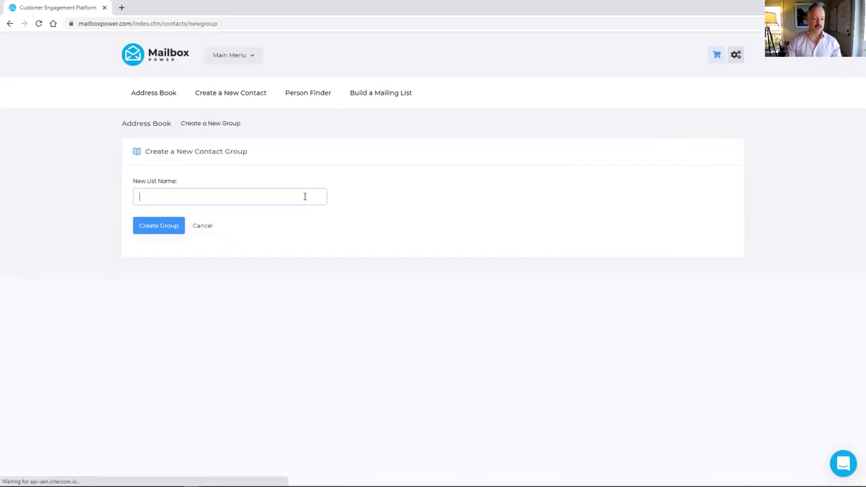
text(DEMO GROUP)
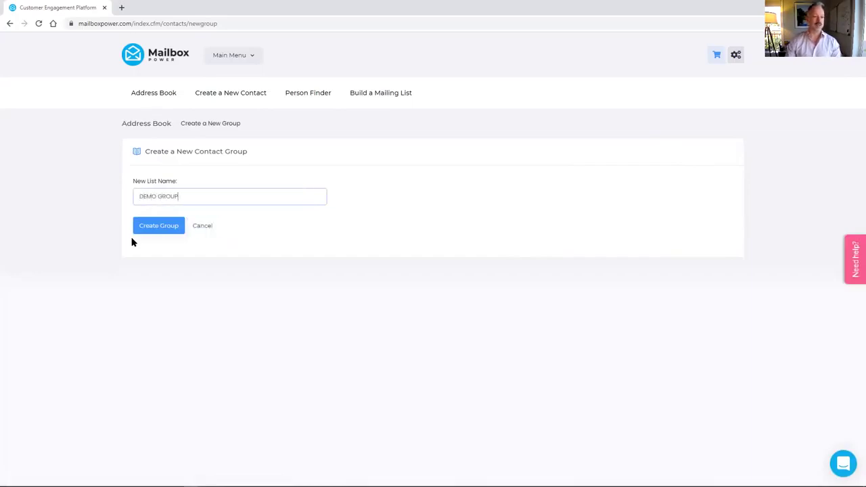
click(159, 230)
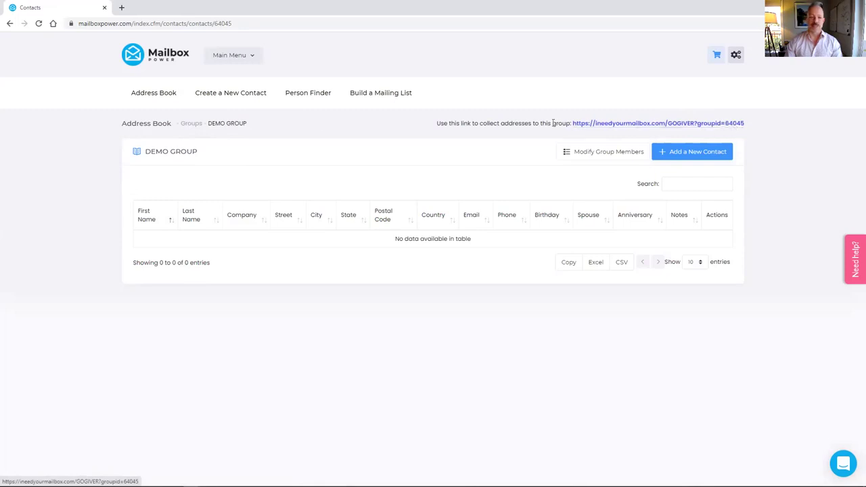
right_click(635, 128)
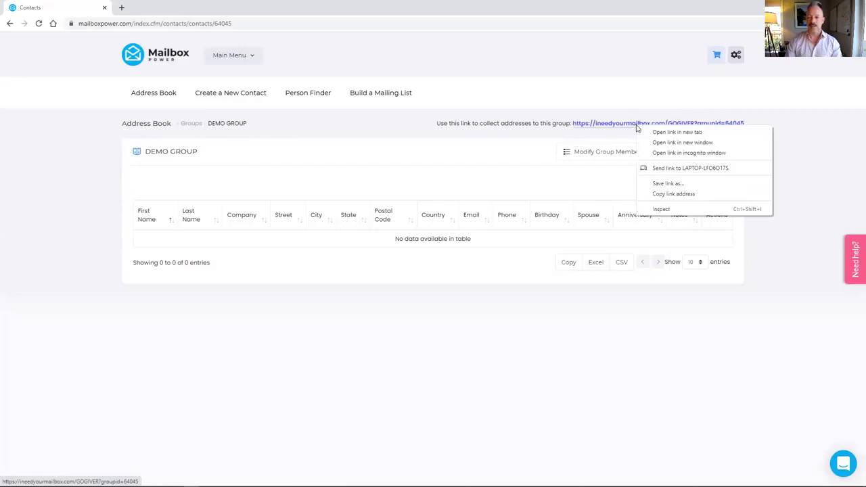
click(660, 194)
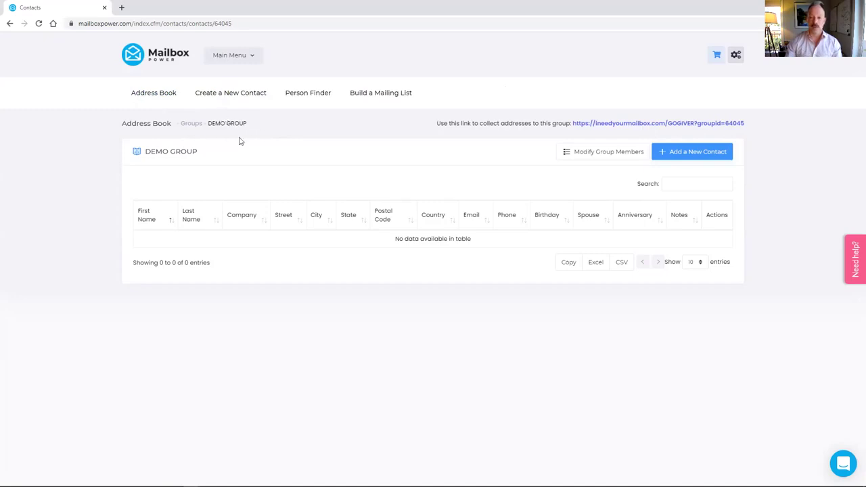
click(255, 58)
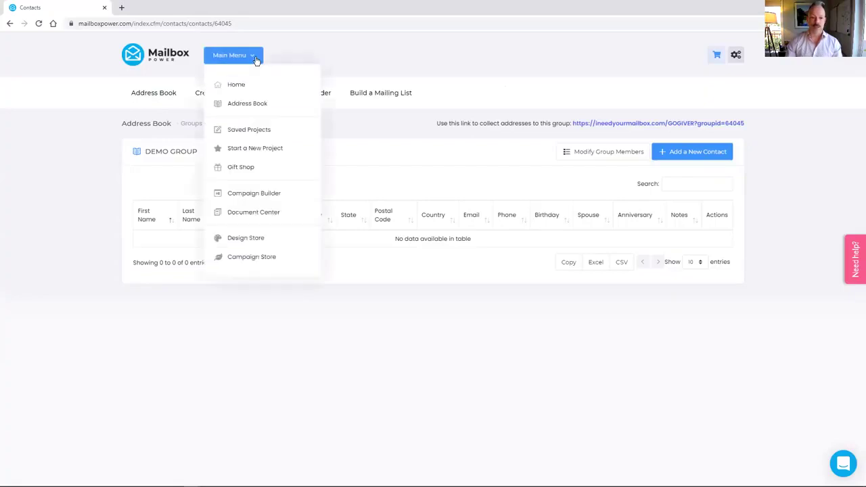
Step: Search Saved Projects for 'MAKE' to show the five You Make A Difference items
click(255, 131)
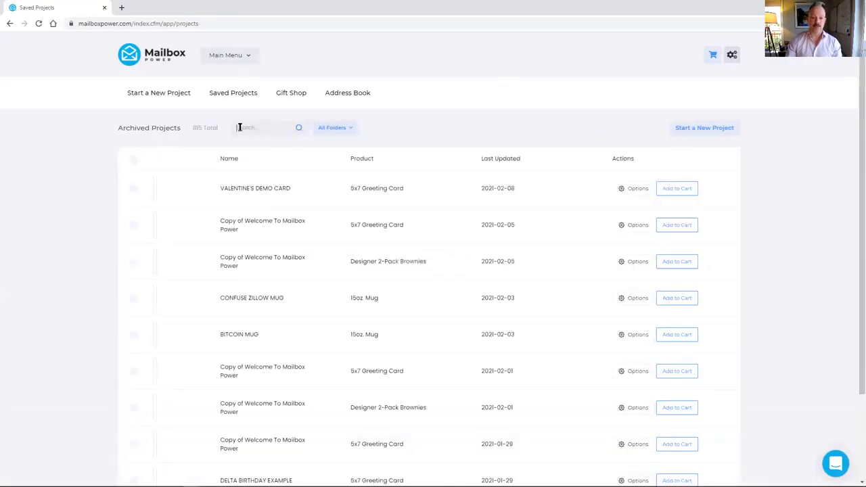
click(239, 128)
text(MAKE)
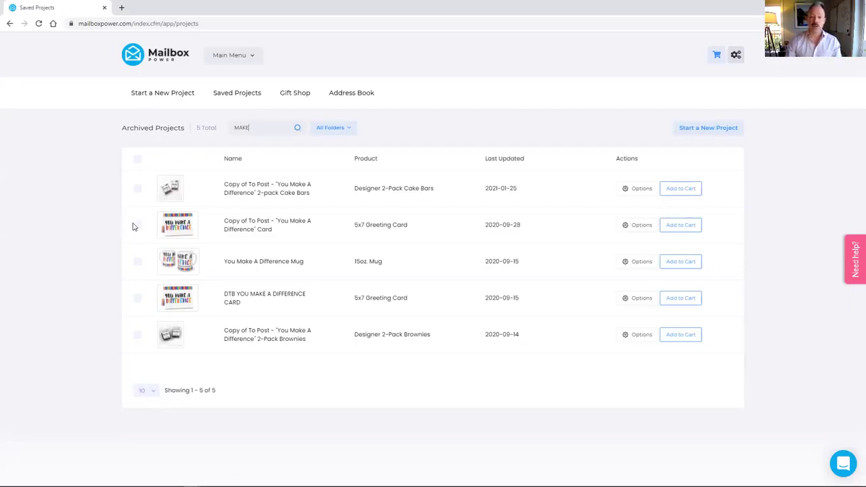
Step: Go to Campaign Builder, browse the install-campaign categories without choosing, and return to Saved Campaigns
click(230, 58)
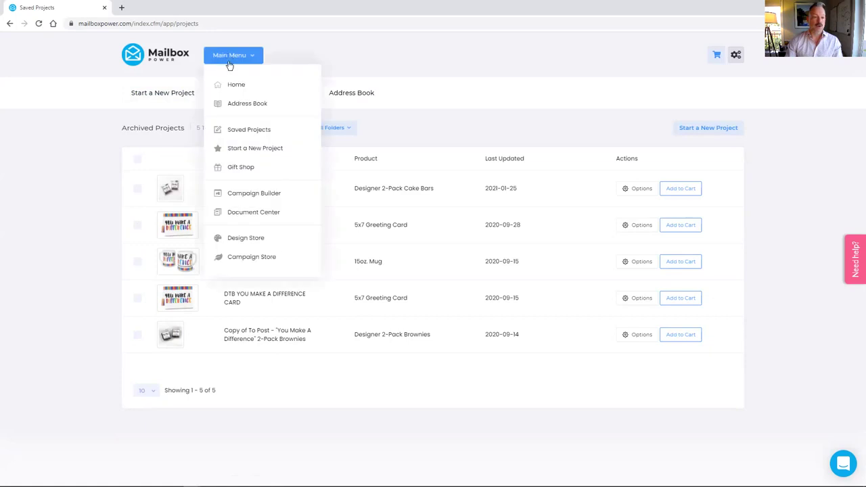
click(240, 195)
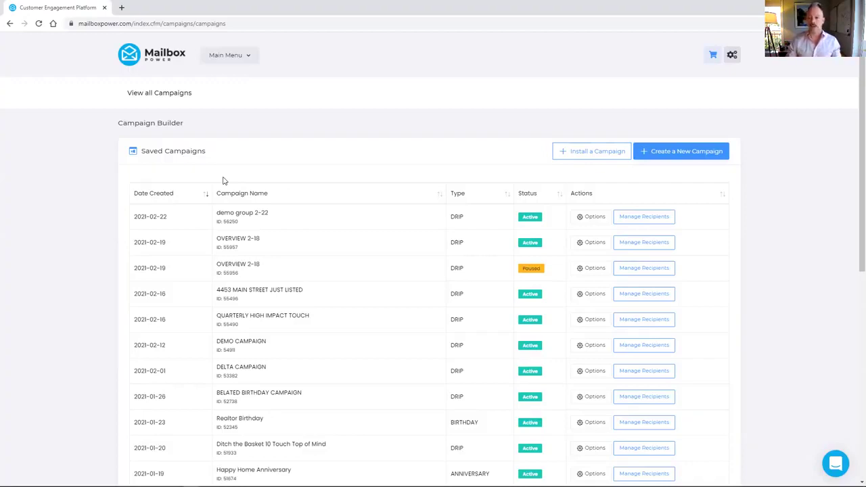
click(582, 152)
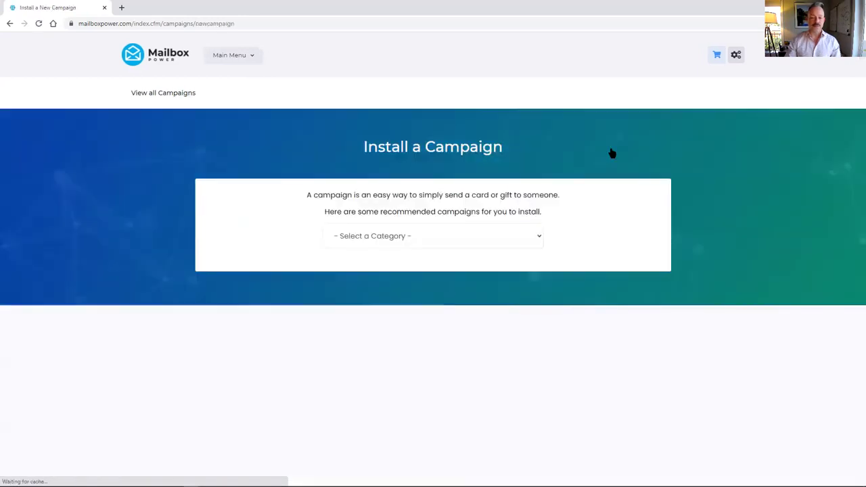
click(504, 236)
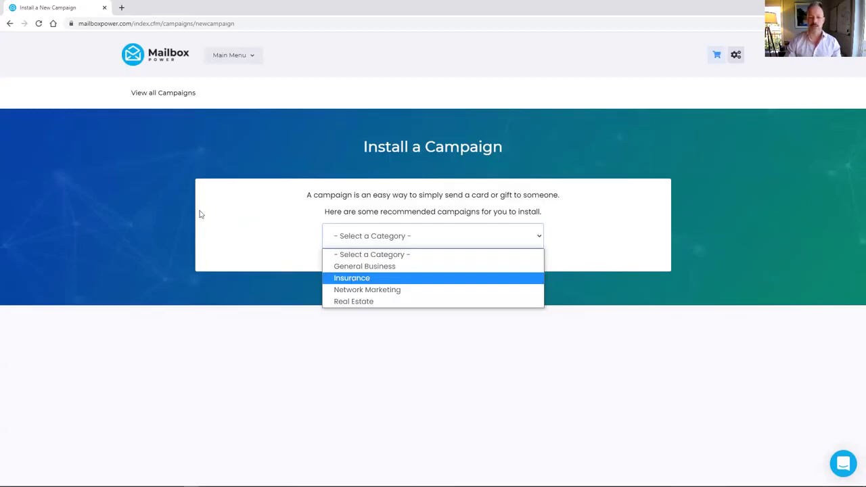
click(139, 150)
click(9, 25)
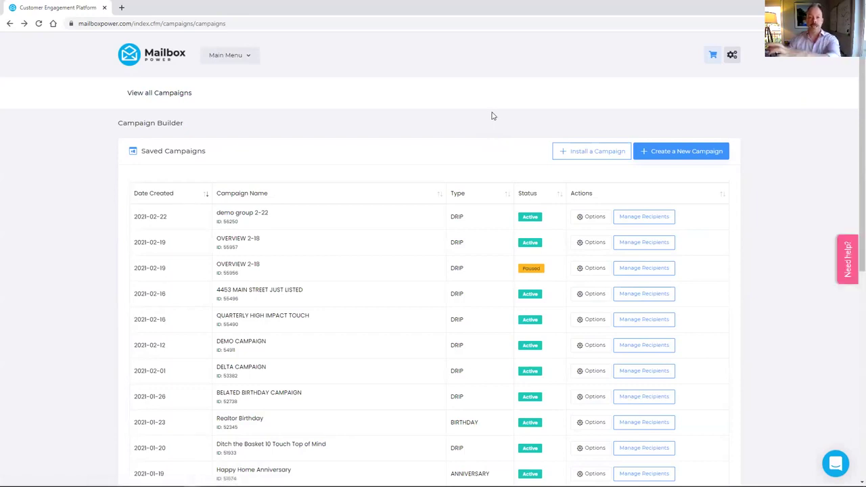
Step: Create a new Drip campaign named 'DEMO CAMPAIGN'
click(673, 153)
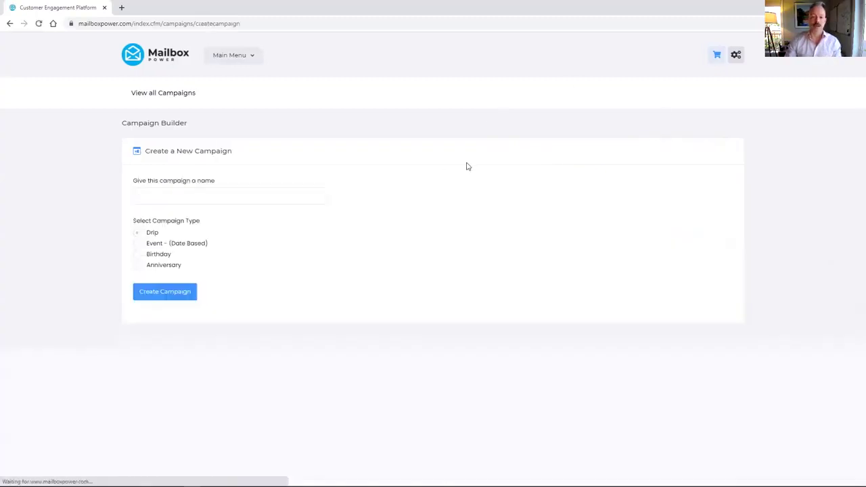
click(283, 191)
text(DEMO CAMPAIGN)
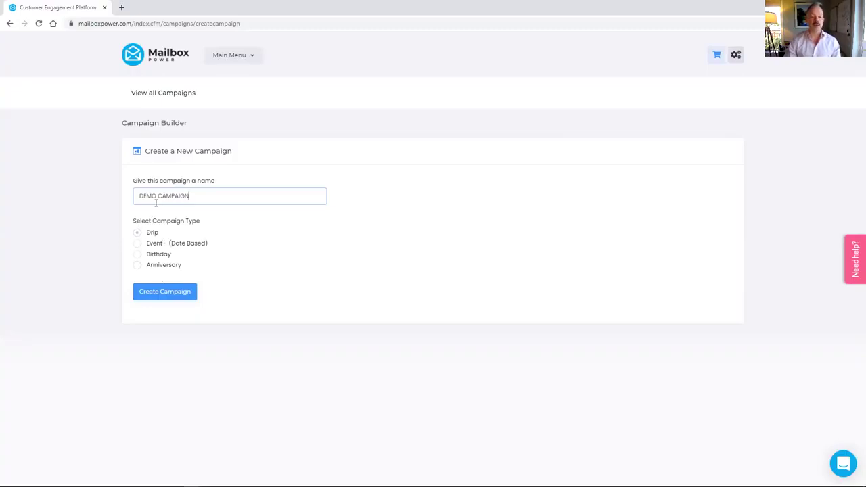
click(164, 293)
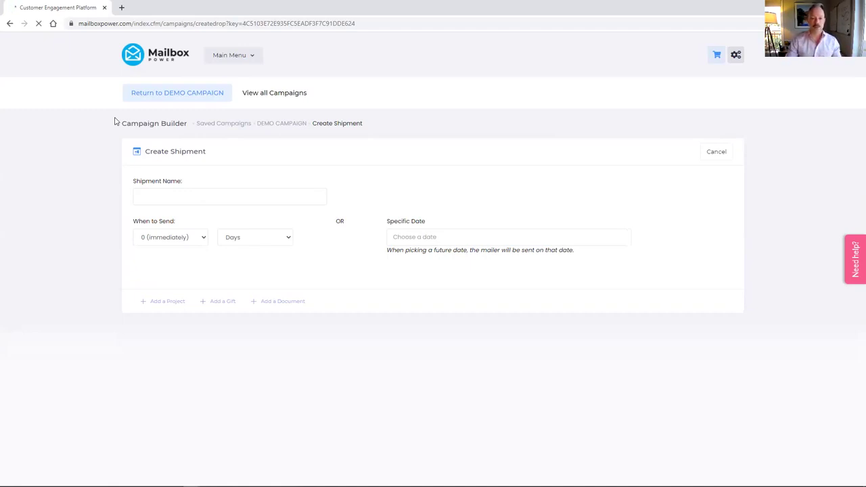
Step: Focus the Shipment Name field on DEMO CAMPAIGN's Create Shipment form
click(176, 194)
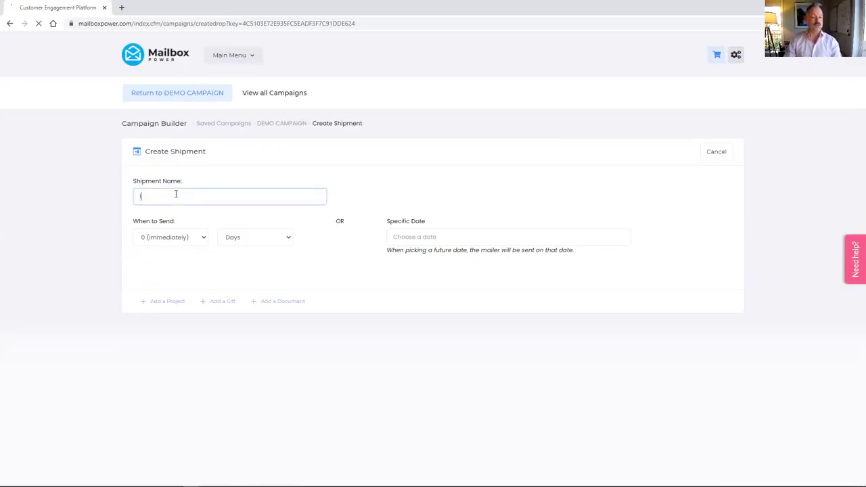
Step: Keep the shipment's send delay at 0 (immediately) Days
click(204, 241)
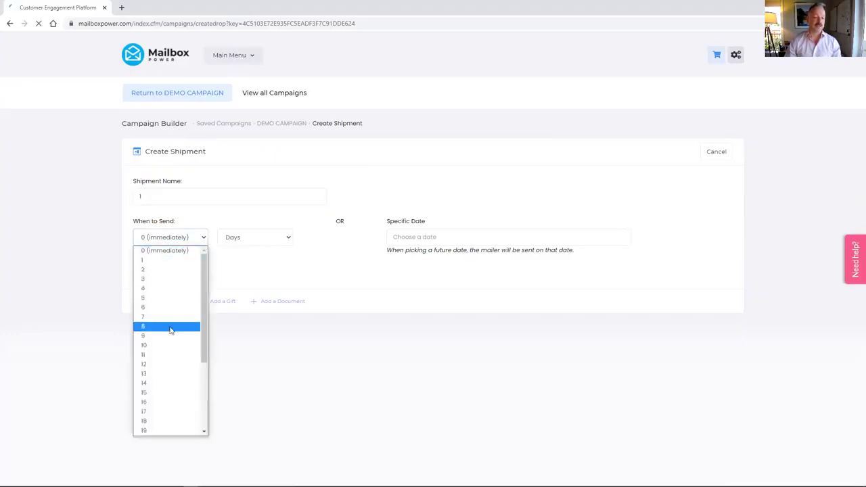
scroll(177, 329, down, 3)
scroll(179, 300, up, 3)
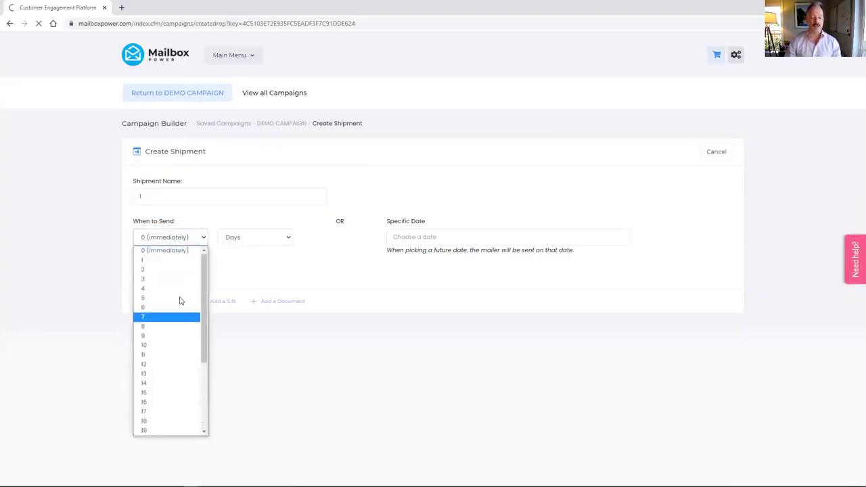
click(199, 240)
click(249, 238)
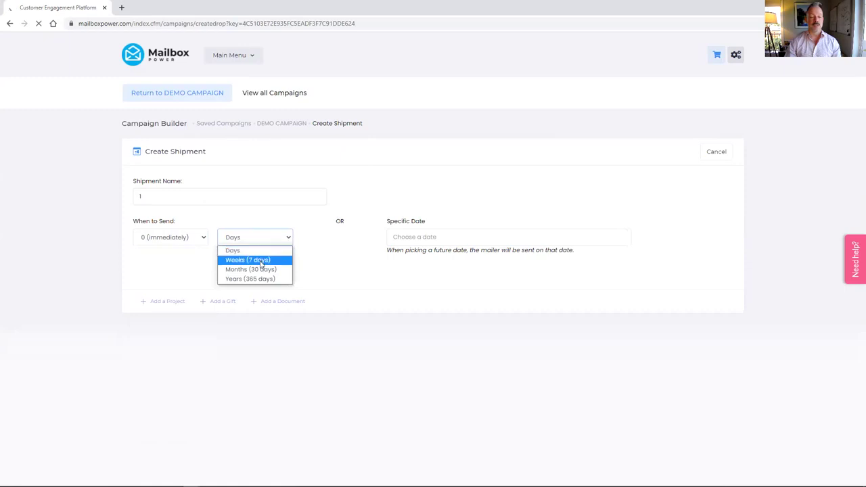
click(237, 251)
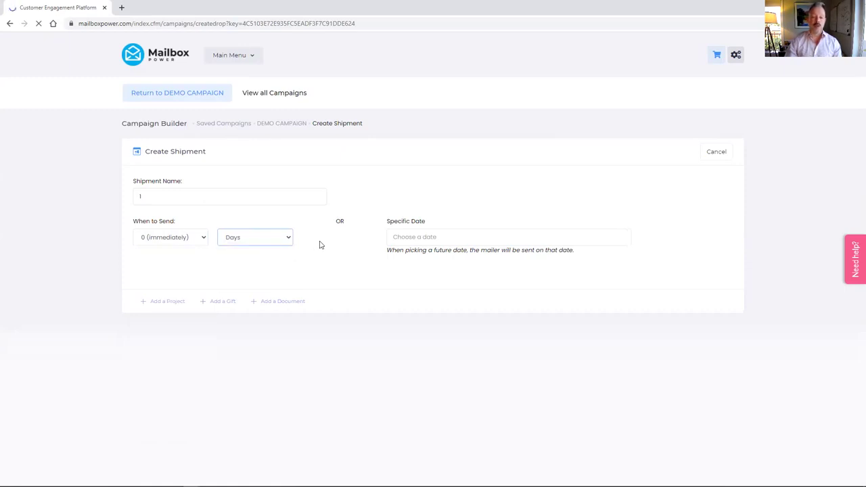
Step: Leave the send date unset, name the shipment 1, and open the Saved Projects picker
click(404, 236)
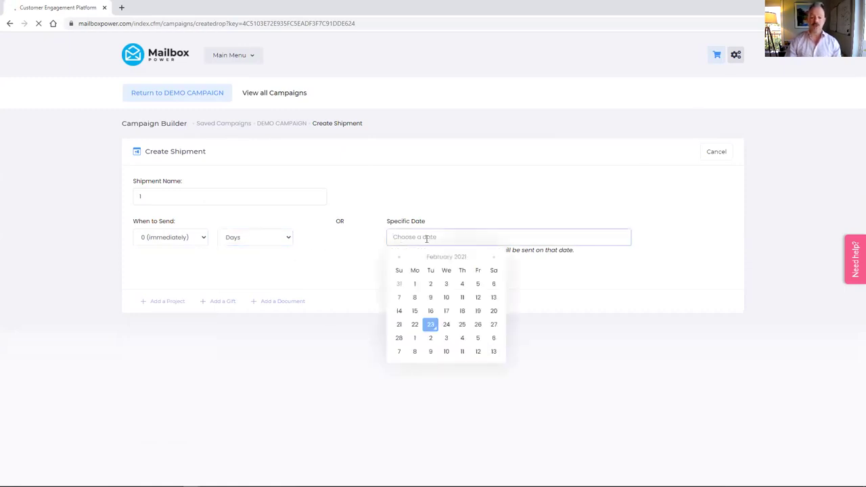
click(372, 249)
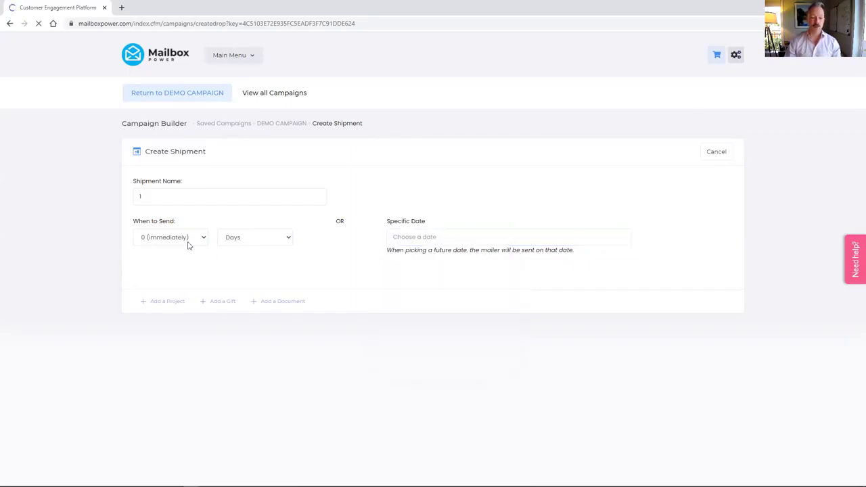
click(137, 197)
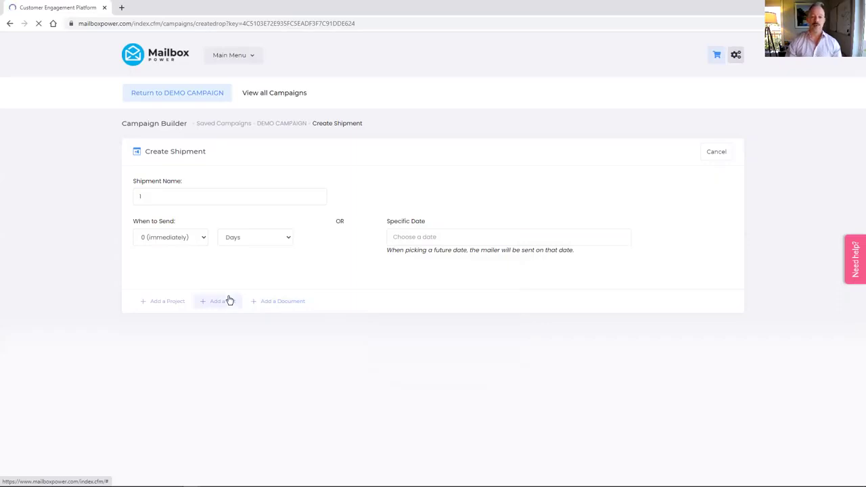
click(162, 302)
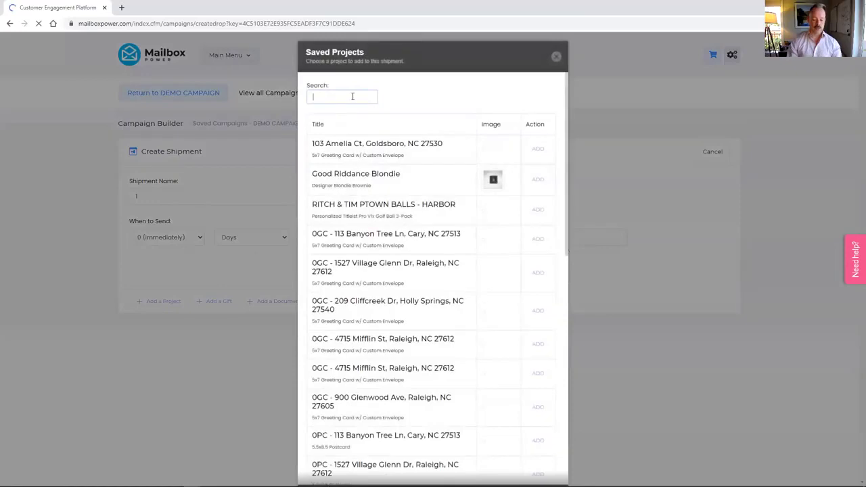
Step: Search 'MAKE', add the MAKE A DIFFERENCE CARD, and save shipment 1
text(MAKE)
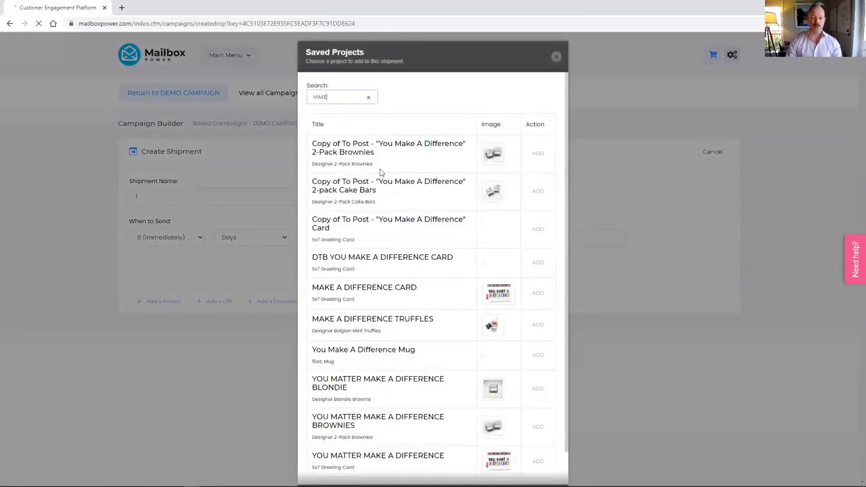
click(538, 293)
click(708, 335)
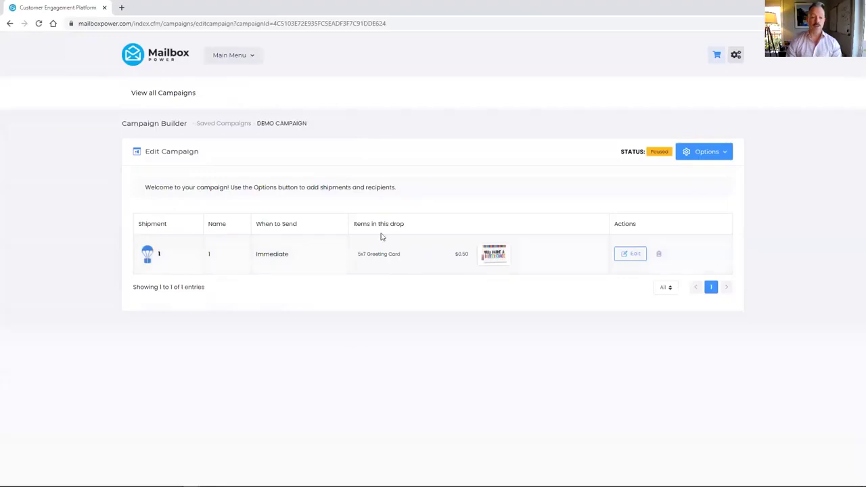
click(718, 154)
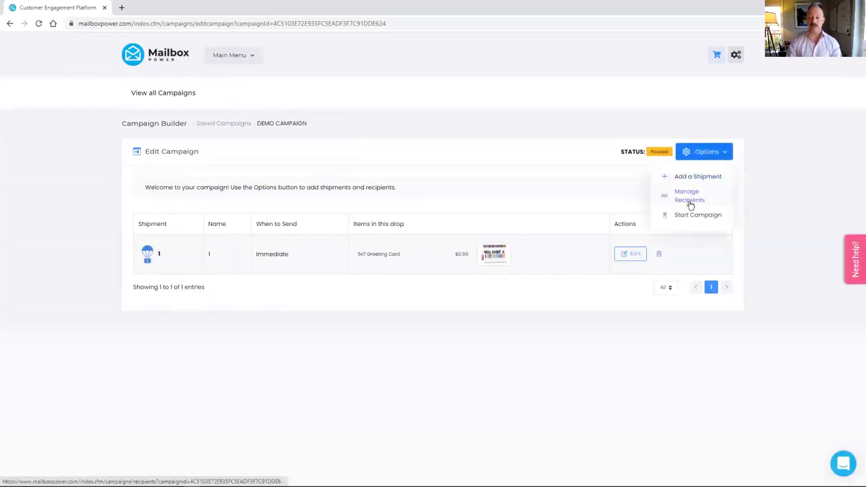
click(588, 241)
click(633, 254)
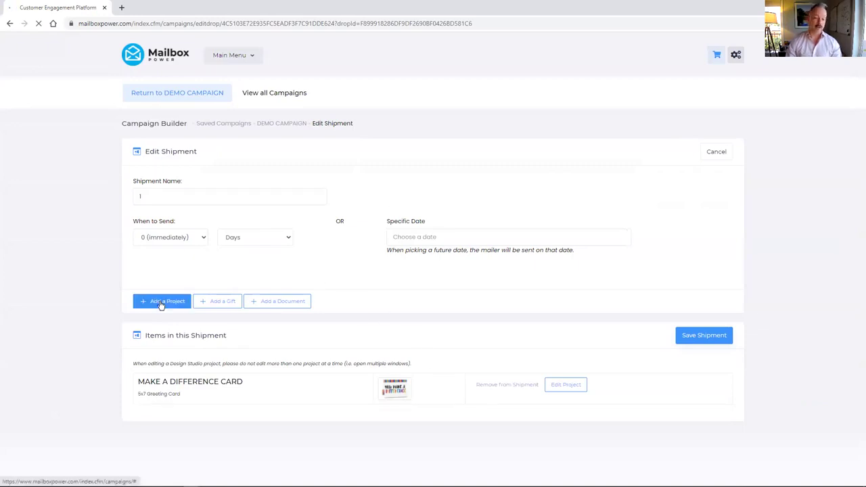
click(703, 335)
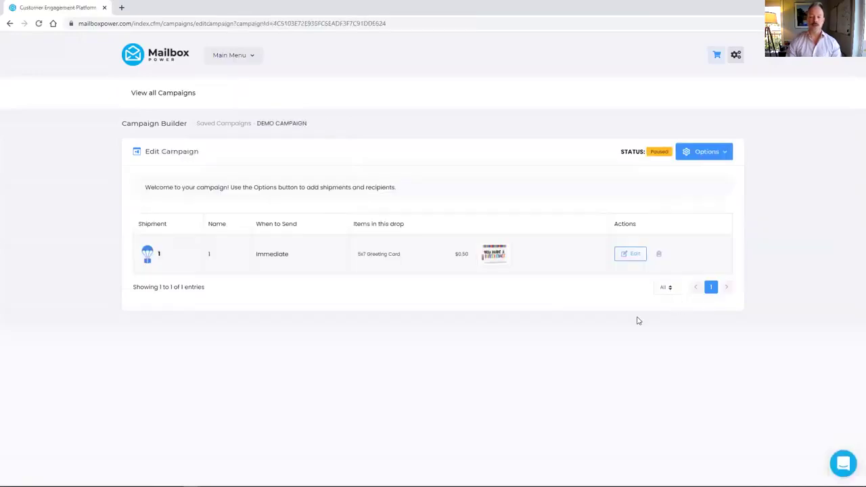
click(718, 152)
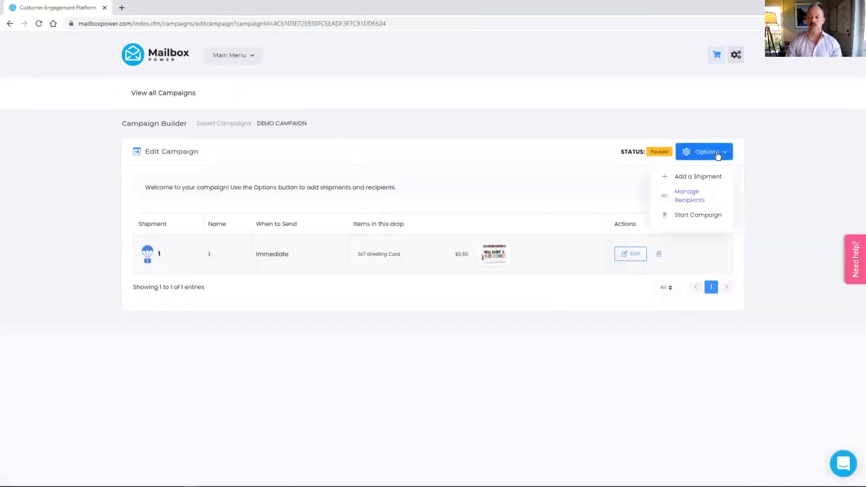
Step: Start DEMO CAMPAIGN so it shows Active, and open its Manage Recipients page
click(705, 215)
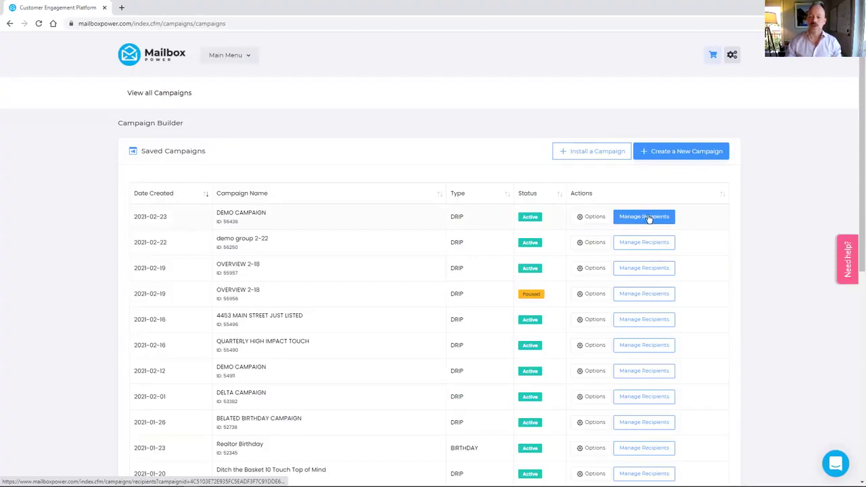
click(647, 218)
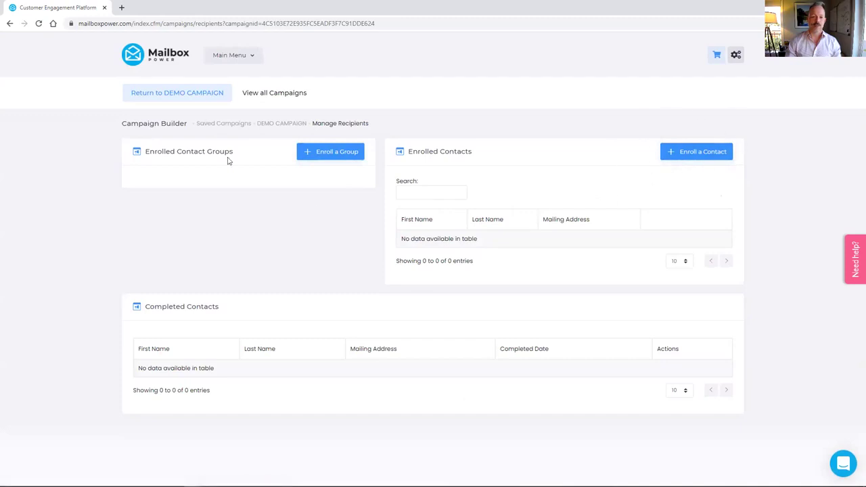
Step: Enroll the second DEMO GROUP entry into DEMO CAMPAIGN from the Enroll a Group list
click(325, 153)
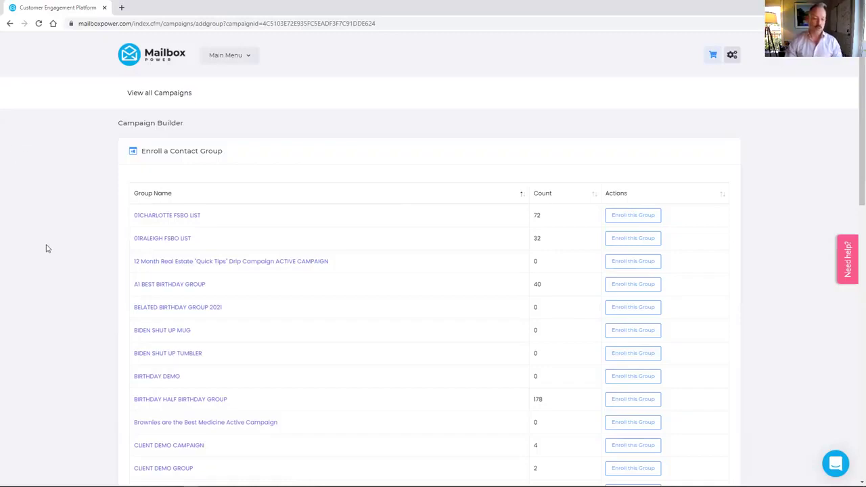
scroll(93, 273, down, 2)
scroll(94, 273, down, 2)
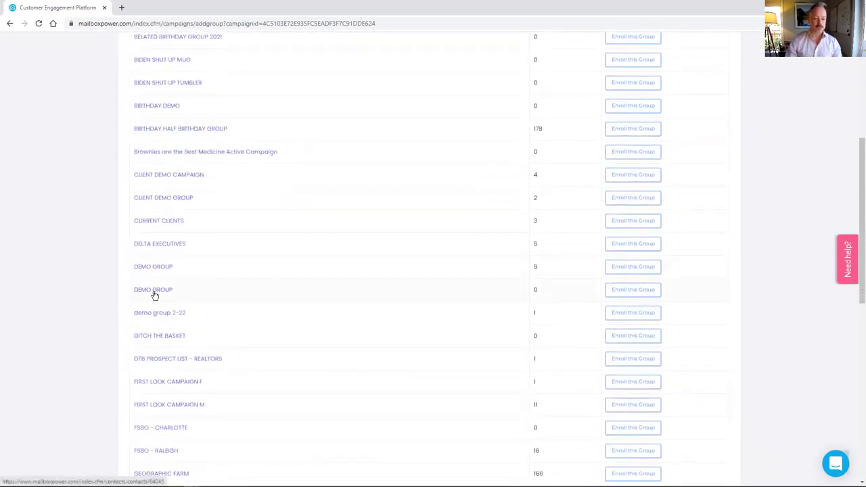
click(636, 292)
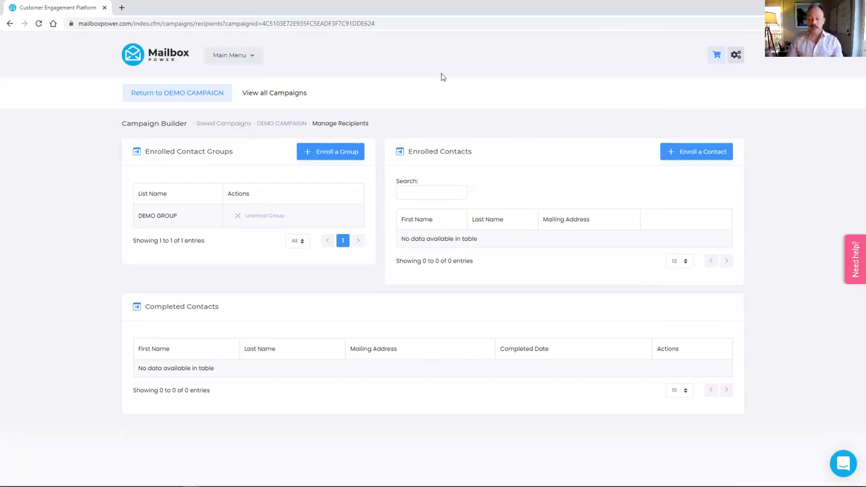
click(243, 59)
Step: In the Address Book, go to page 4 of the groups and open DEMO GROUP's contacts
click(245, 104)
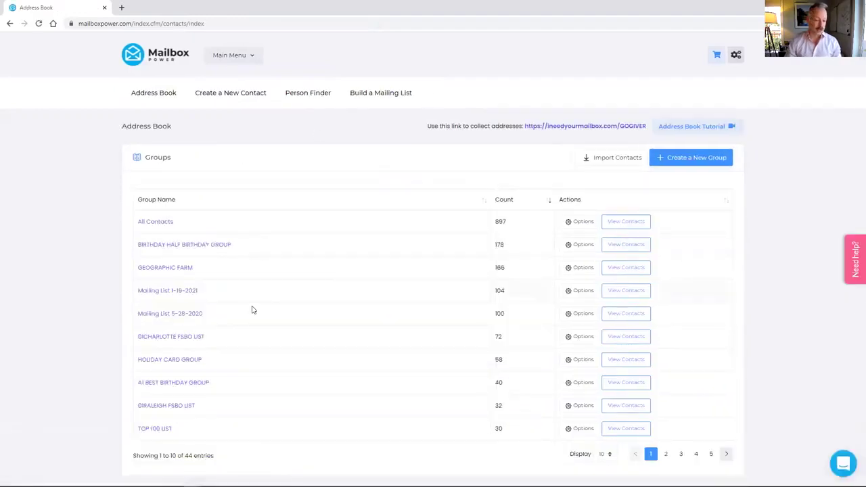
click(710, 453)
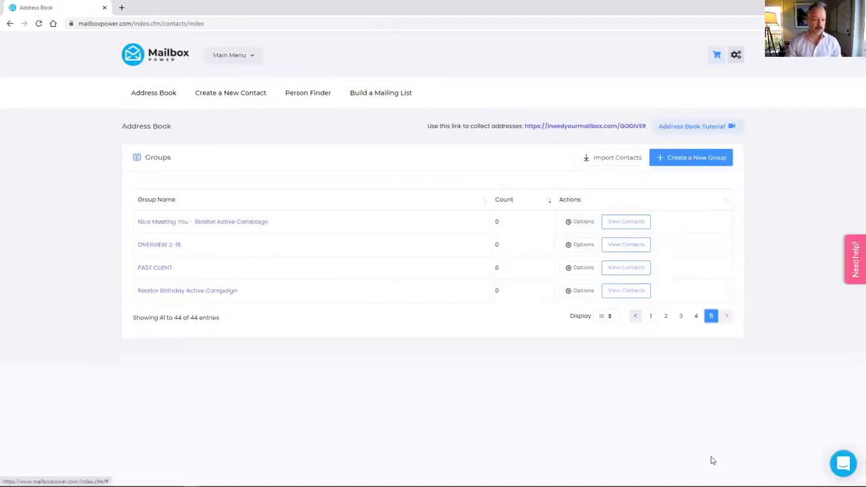
click(695, 316)
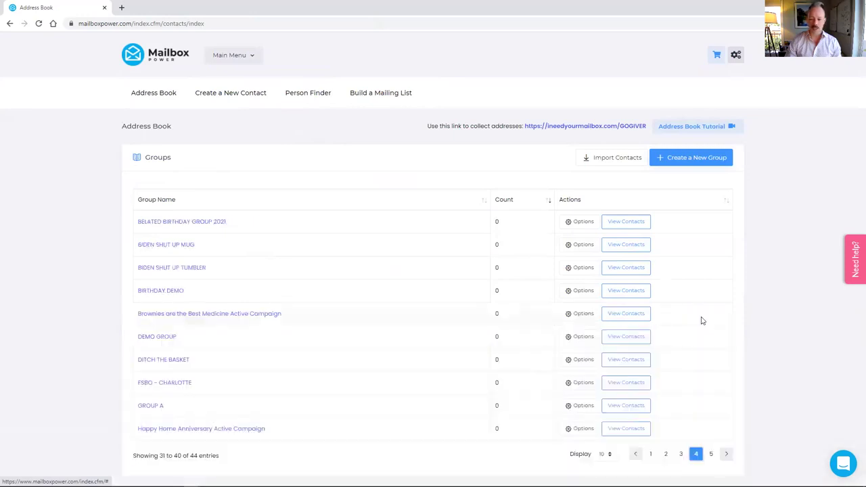
click(153, 337)
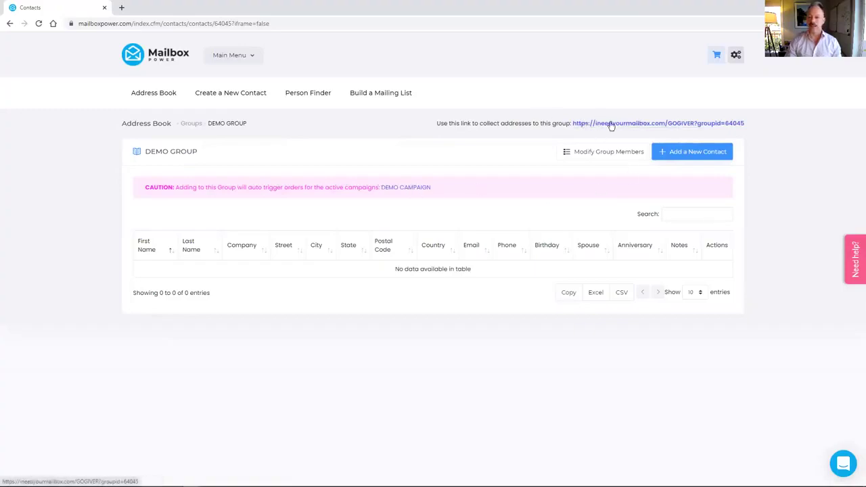
Step: Copy the DEMO GROUP collection link address and open its blank contact info form
right_click(666, 127)
click(691, 193)
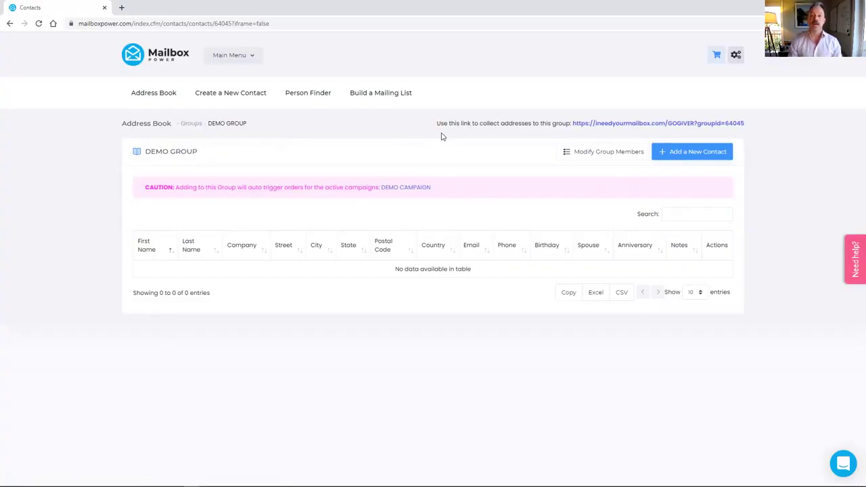
click(654, 124)
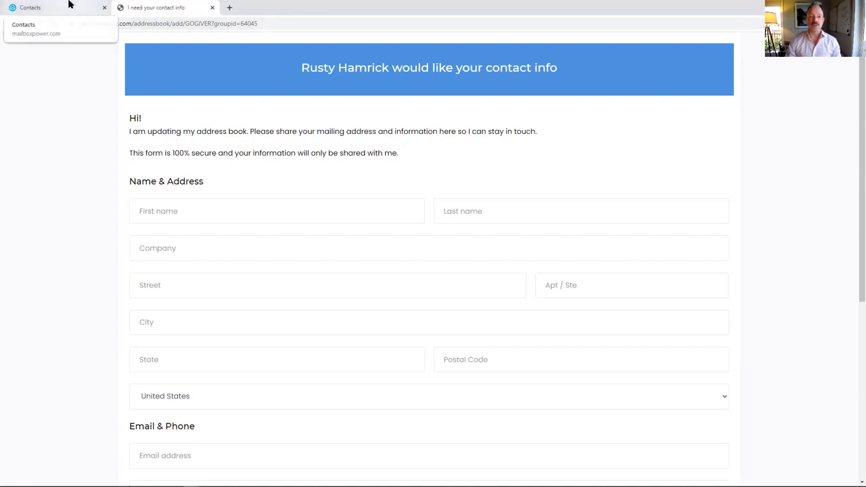
Step: Close the contact form tab and go to the Design Store from the Main Menu
click(211, 9)
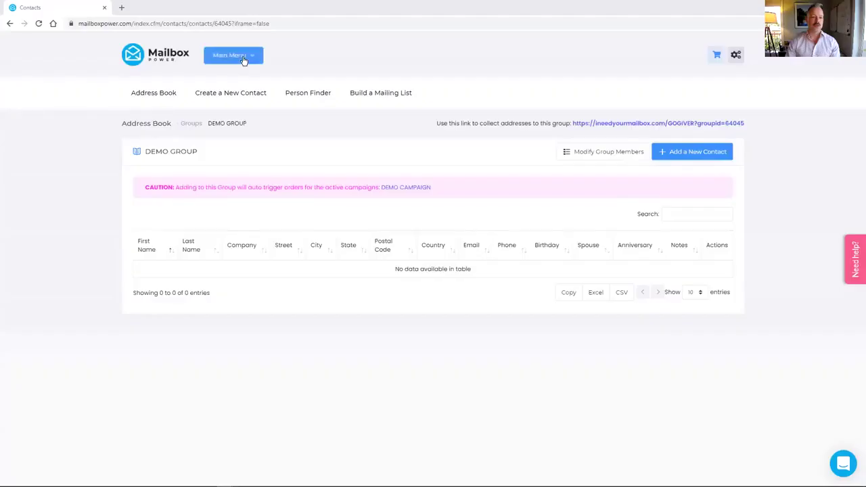
click(244, 59)
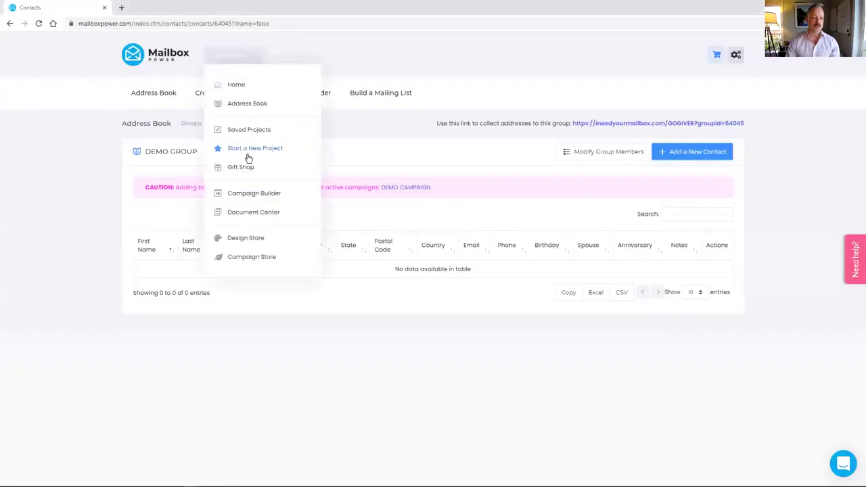
click(247, 239)
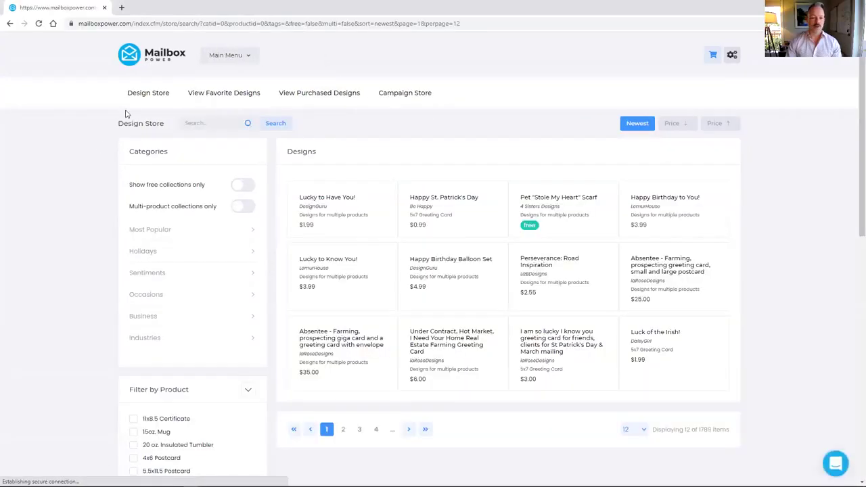
Step: Browse the Design Store, then turn on 'Show free collections only' to show 176 items
scroll(473, 174, down, 1)
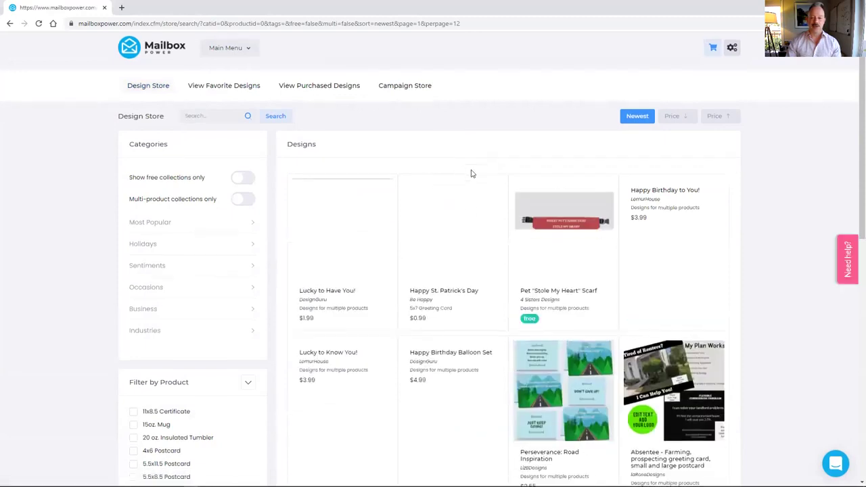
scroll(472, 174, down, 1)
scroll(468, 162, down, 2)
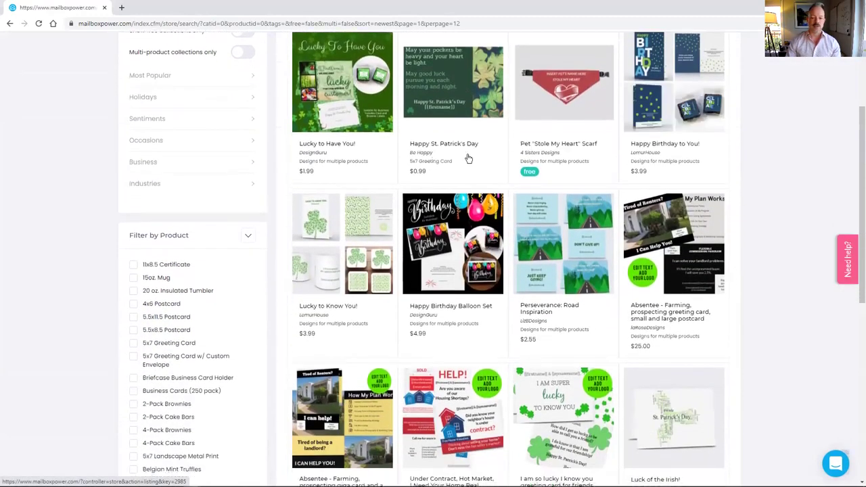
scroll(468, 159, down, 1)
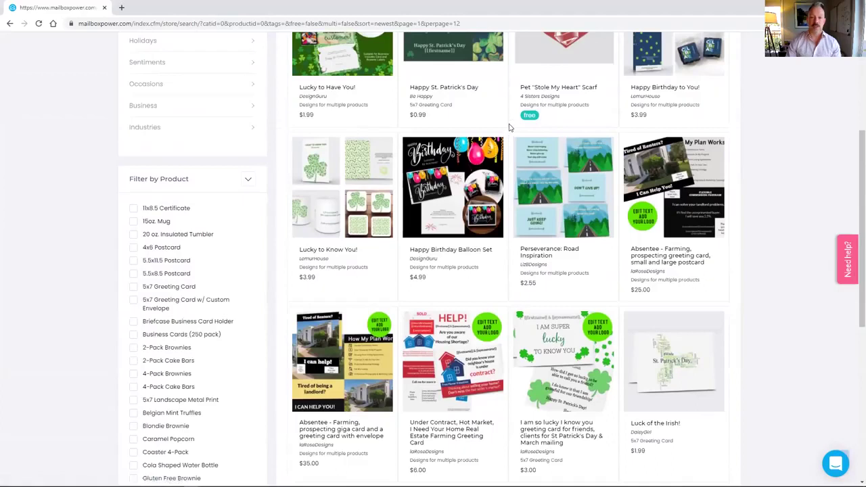
scroll(509, 128, down, 4)
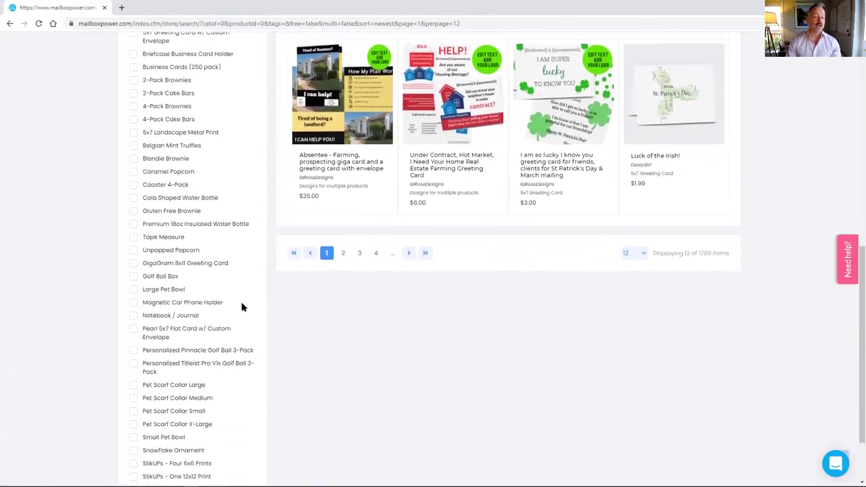
scroll(201, 354, down, 1)
scroll(192, 329, up, 2)
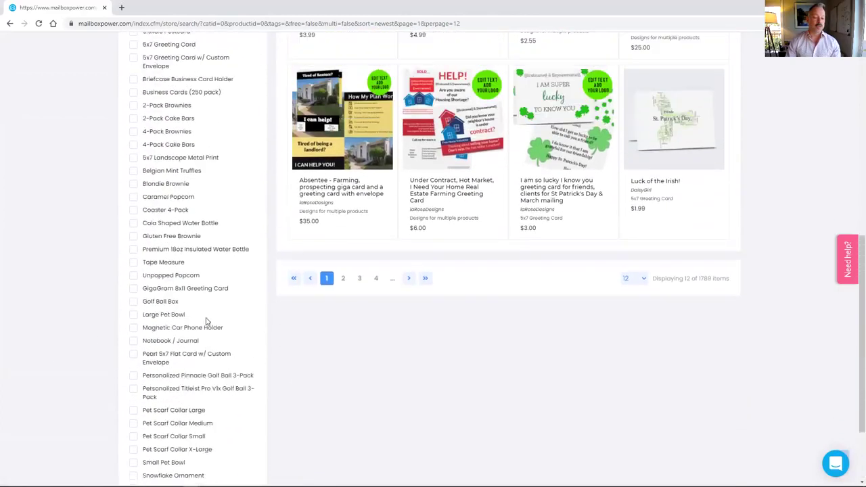
scroll(206, 321, up, 6)
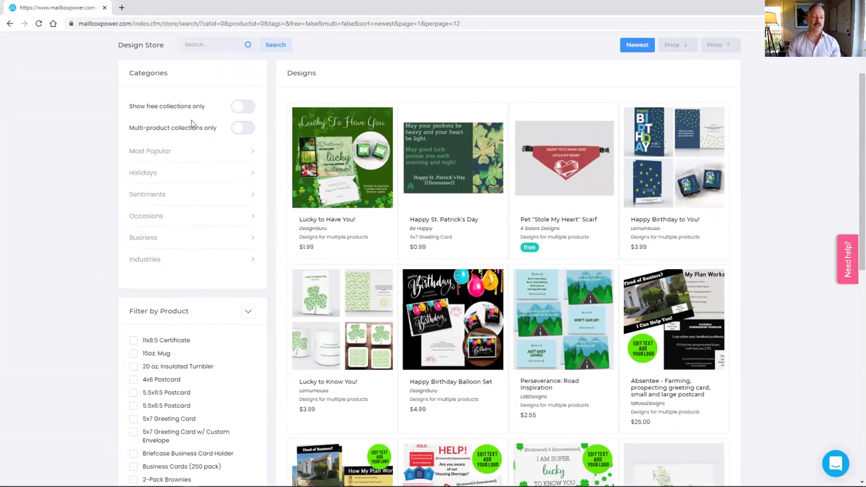
click(237, 109)
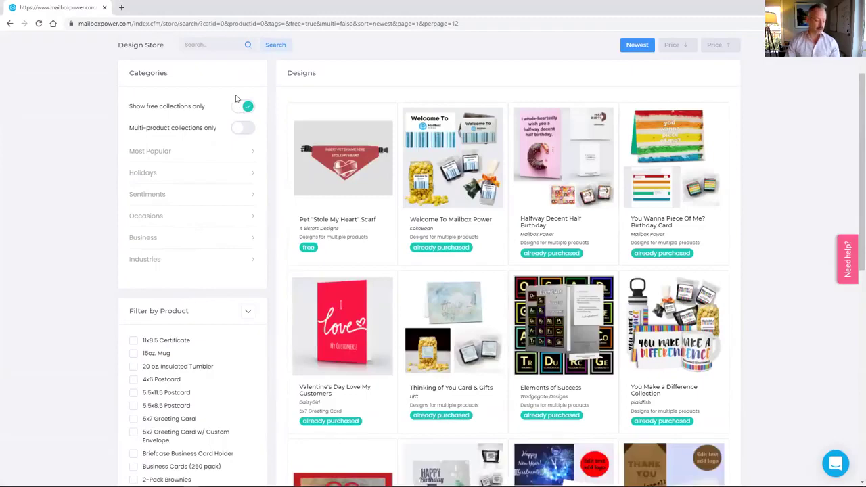
Step: Open the free 'Welcome To Mailbox Power' collection from the filtered design grid
click(435, 135)
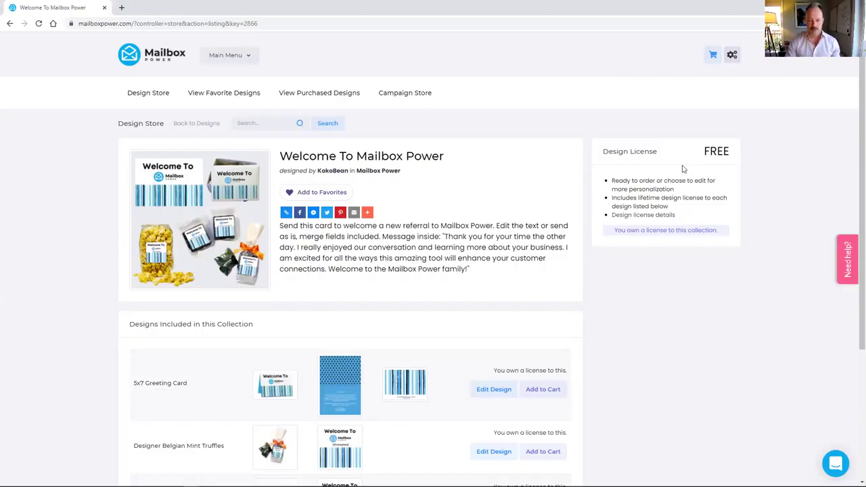
Step: Add the collection's Welcome 5x7 Greeting Card to the cart at $0.50 per recipient
scroll(713, 88, down, 1)
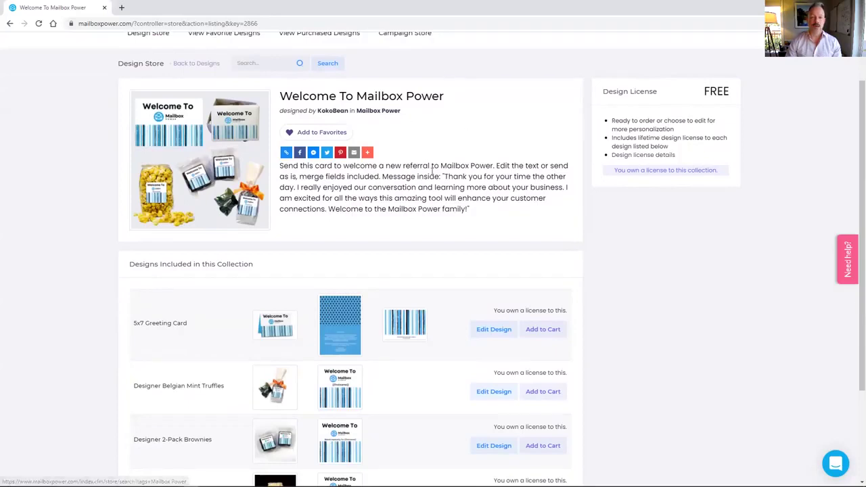
scroll(209, 177, down, 2)
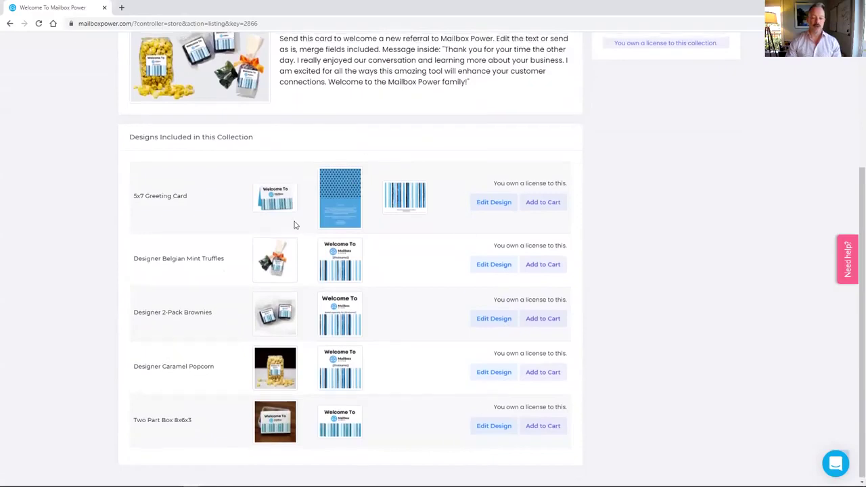
scroll(294, 223, up, 1)
scroll(293, 221, up, 1)
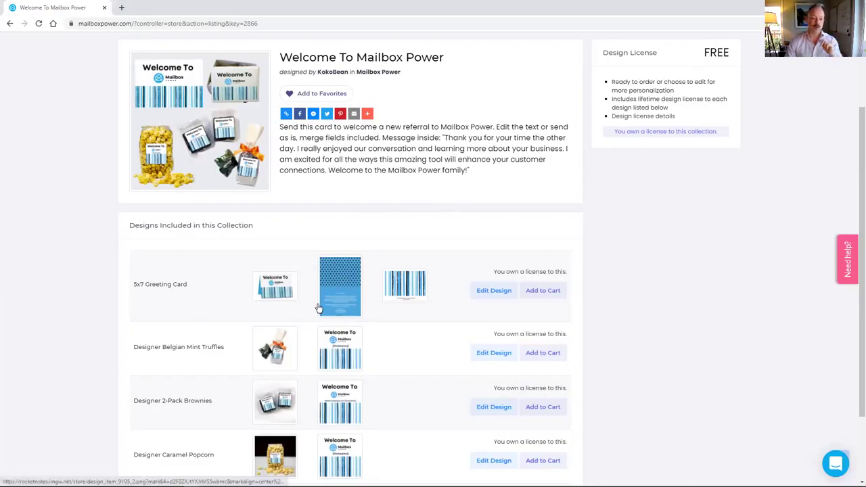
scroll(284, 317, down, 2)
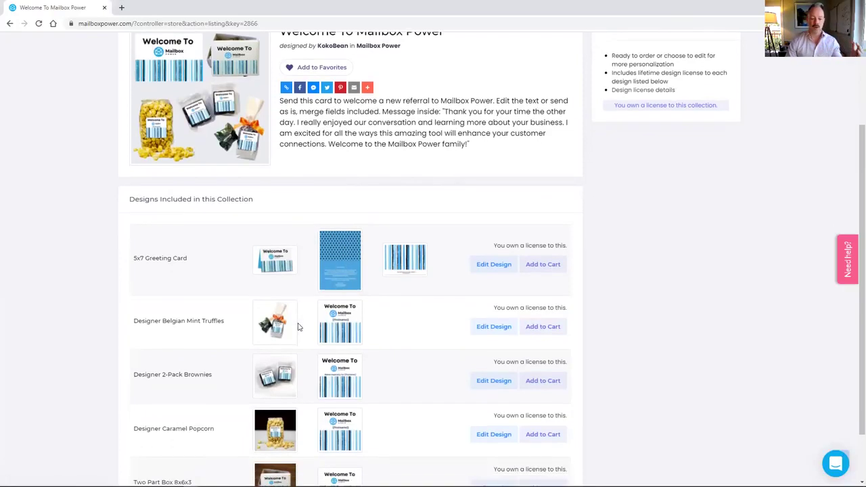
scroll(230, 314, up, 2)
scroll(270, 304, down, 1)
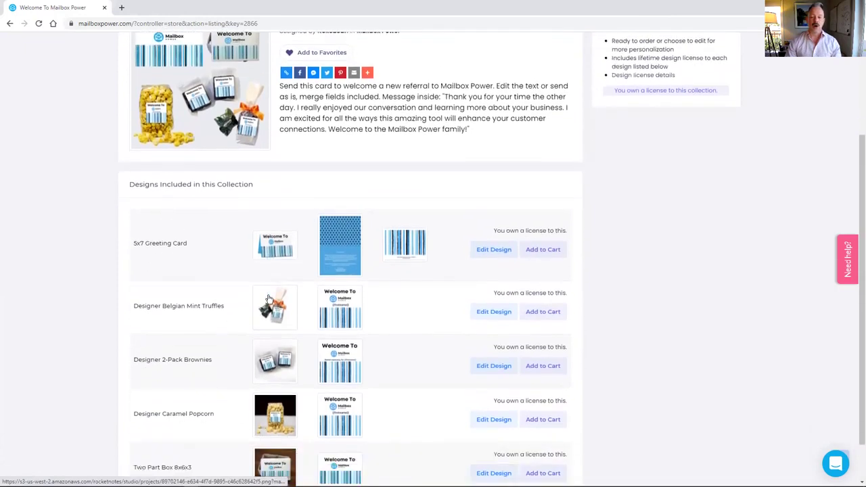
click(551, 234)
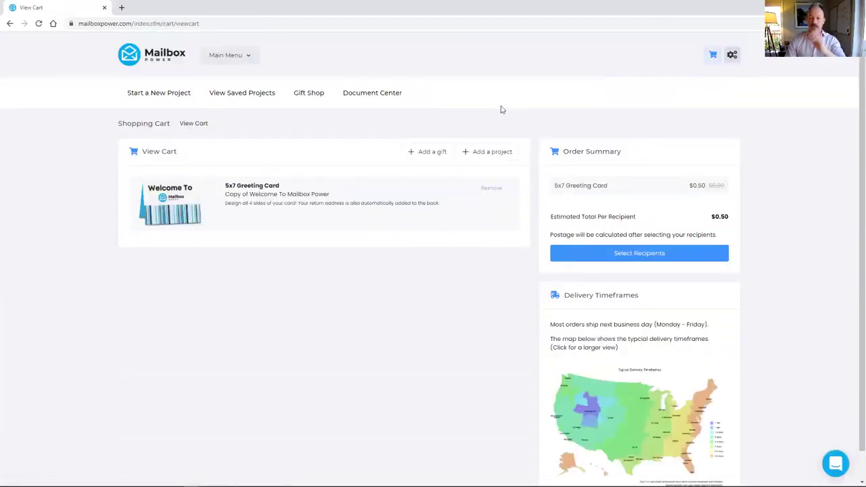
Step: Go back to the collection and add Designer Belgian Mint Truffles, totalling $8.37 per recipient
click(10, 25)
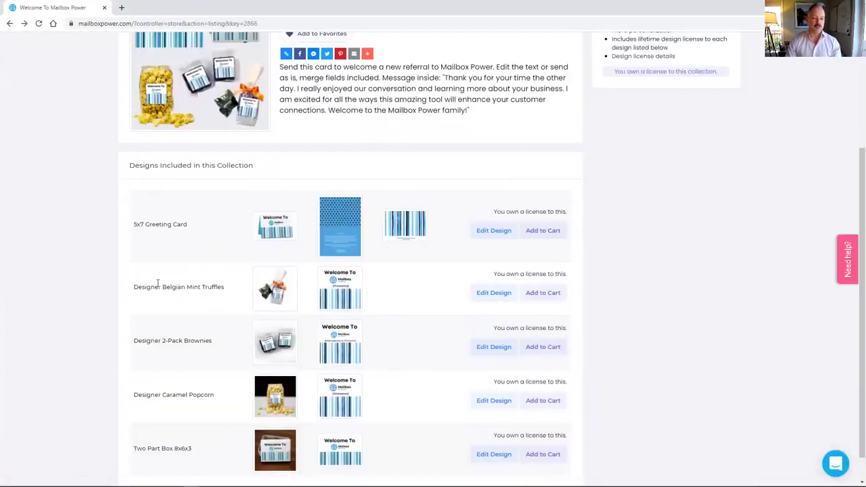
click(555, 294)
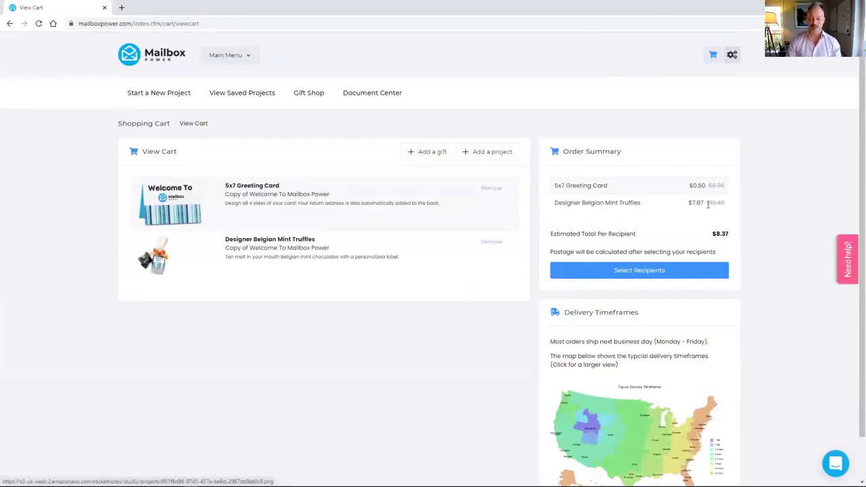
scroll(734, 272, down, 1)
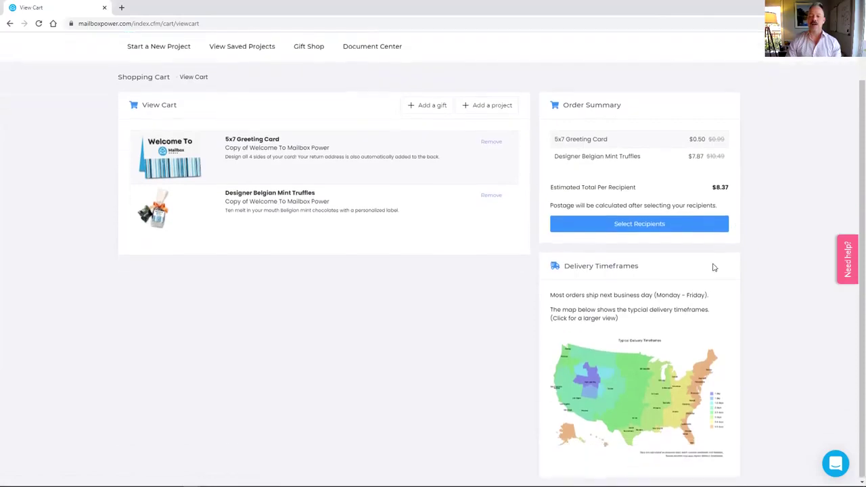
Step: Search contacts by the recipient's name, select them, and check out at $13.18 total
click(640, 227)
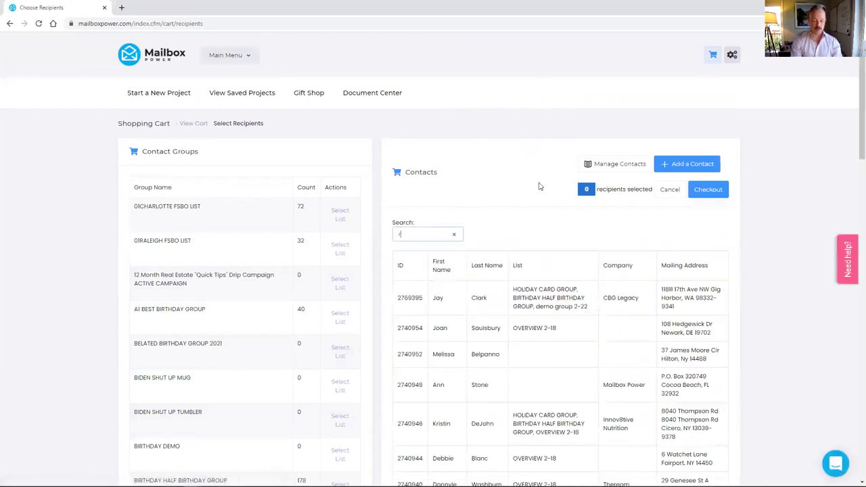
text(rusty)
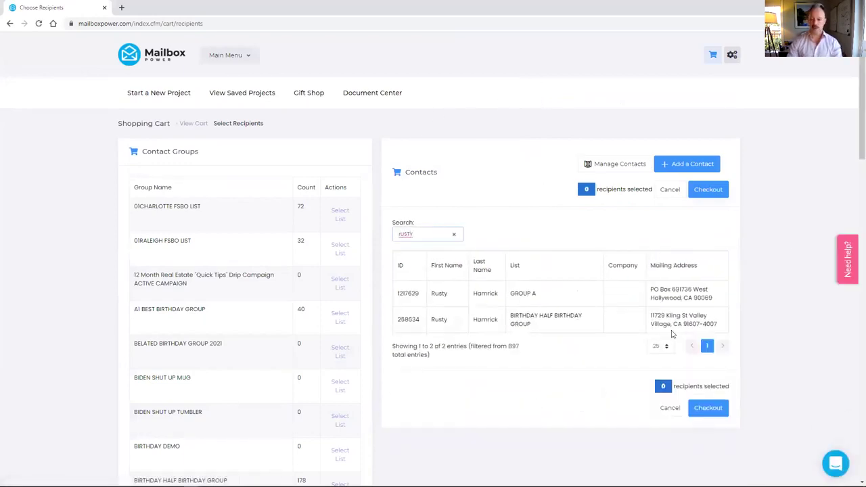
click(655, 319)
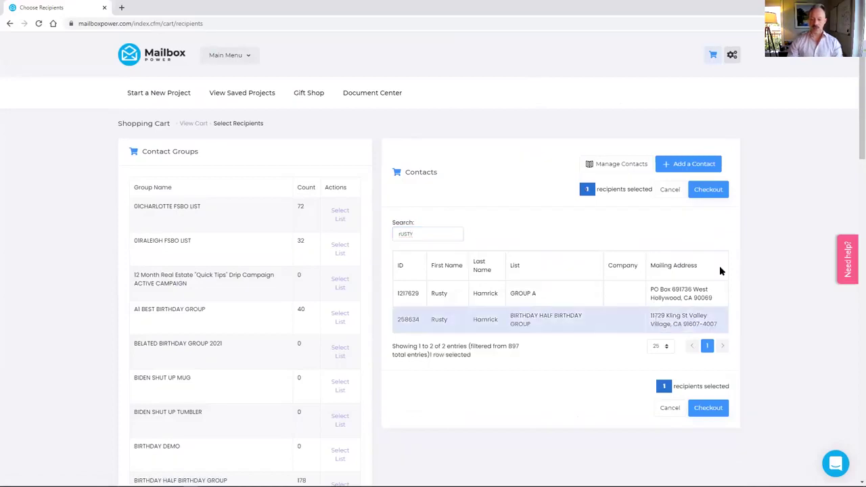
click(710, 198)
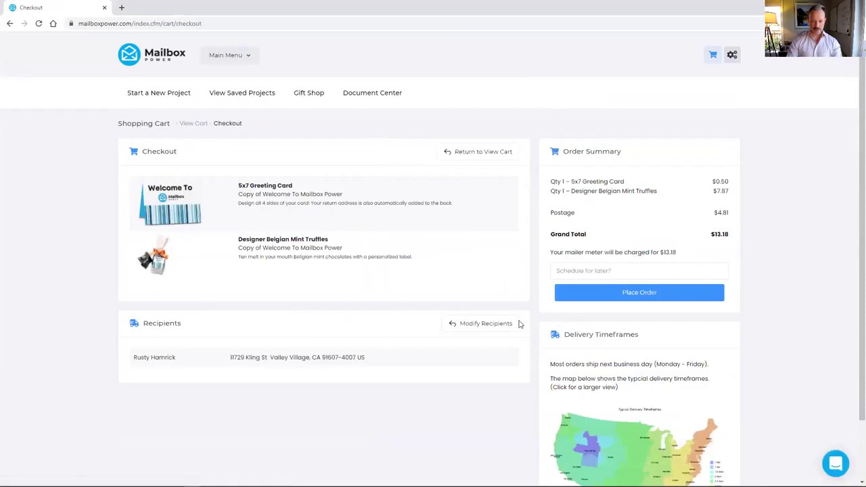
Step: Dismiss the 'Schedule for later?' calendar and enlarge the Typical Delivery Timeframes map
click(590, 271)
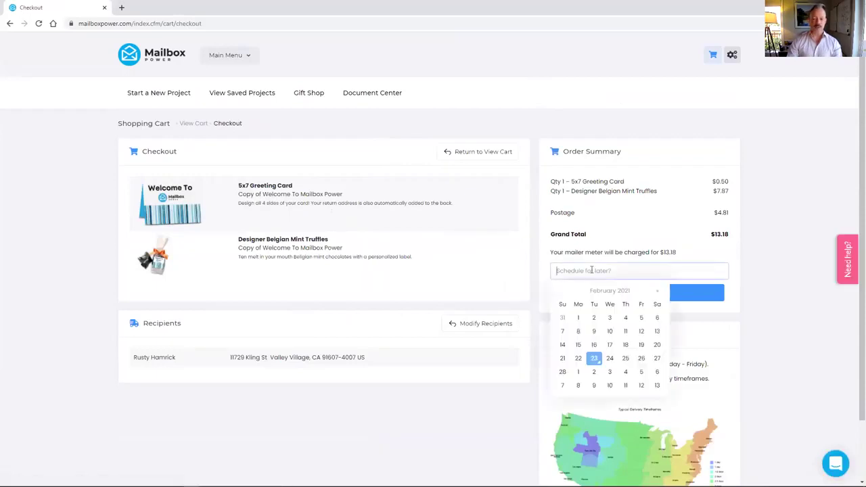
click(757, 308)
scroll(756, 308, down, 2)
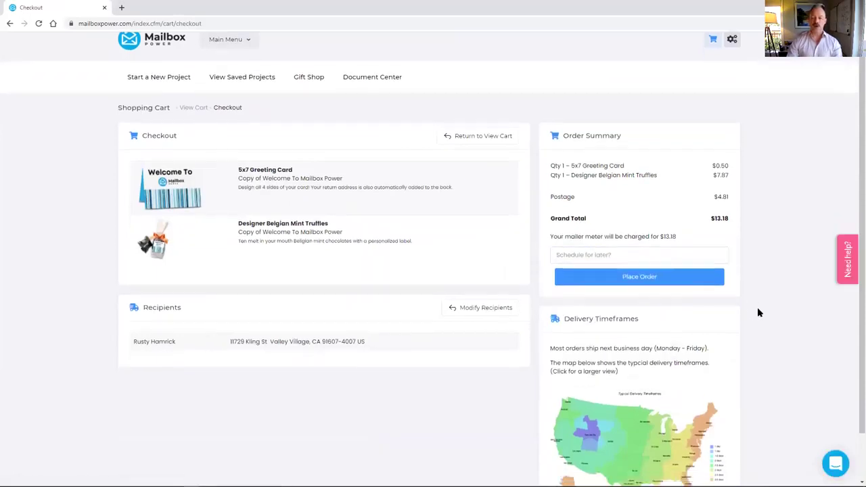
click(610, 391)
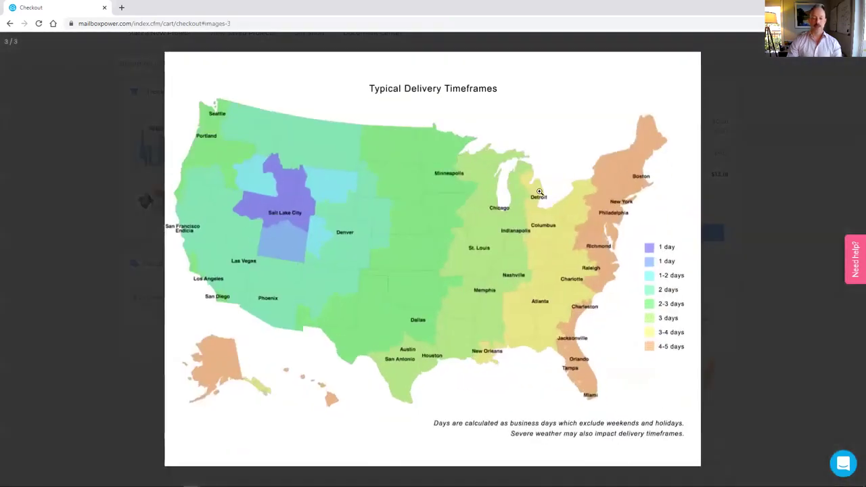
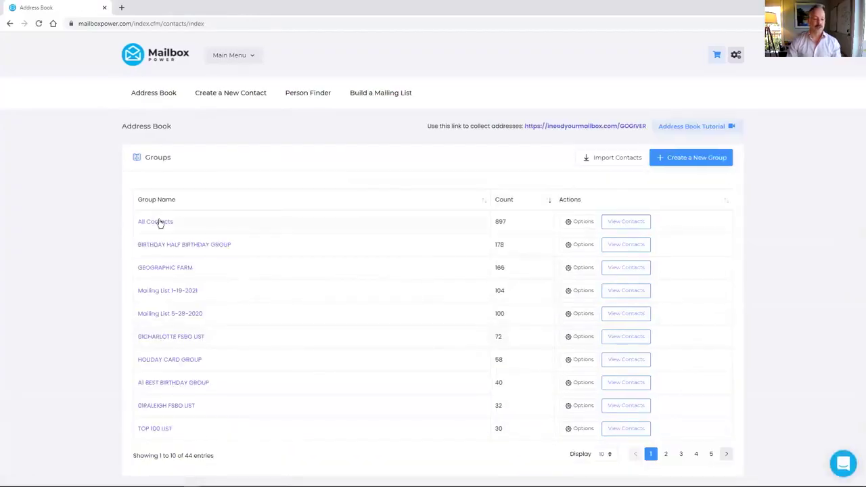
Step: Search All Contacts for 'rusty' and open the second match for editing
click(160, 222)
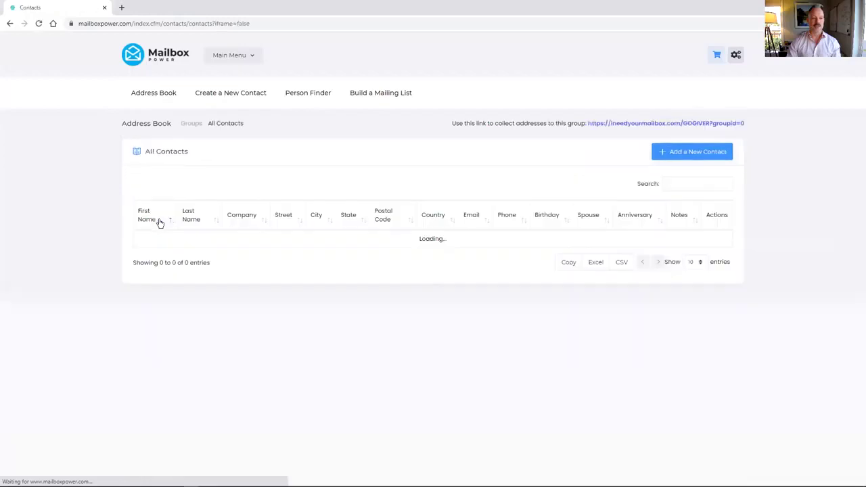
click(683, 188)
text(rusty)
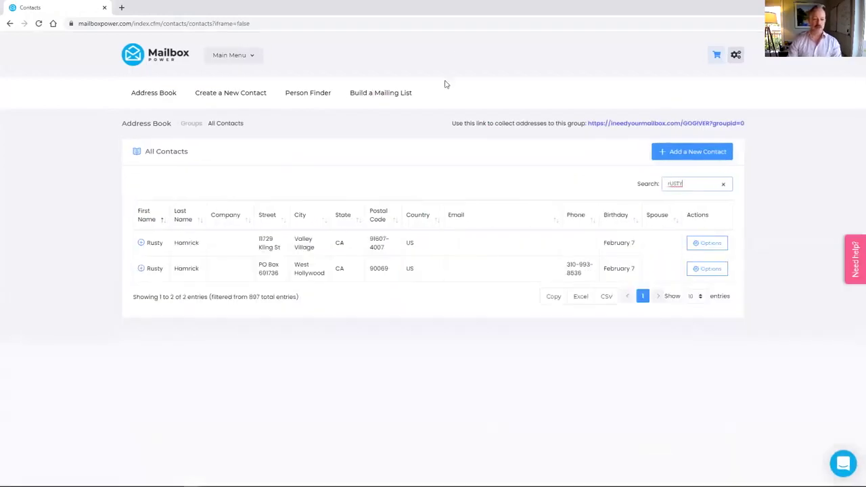
click(709, 270)
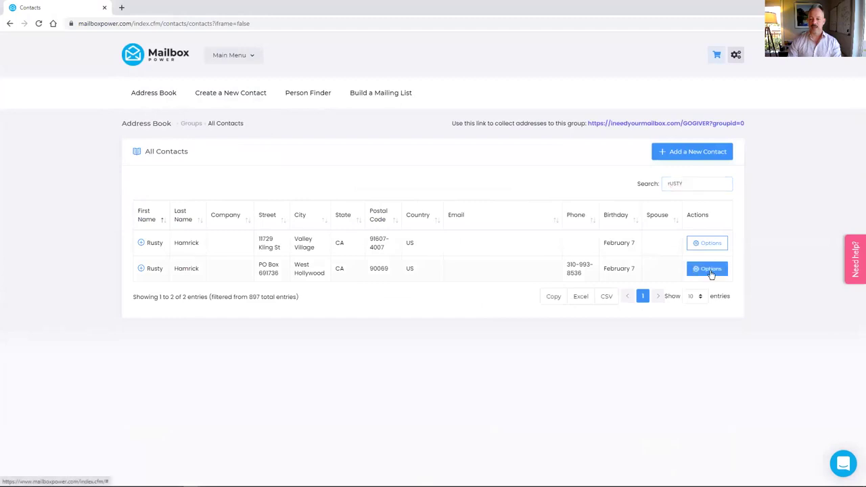
click(697, 293)
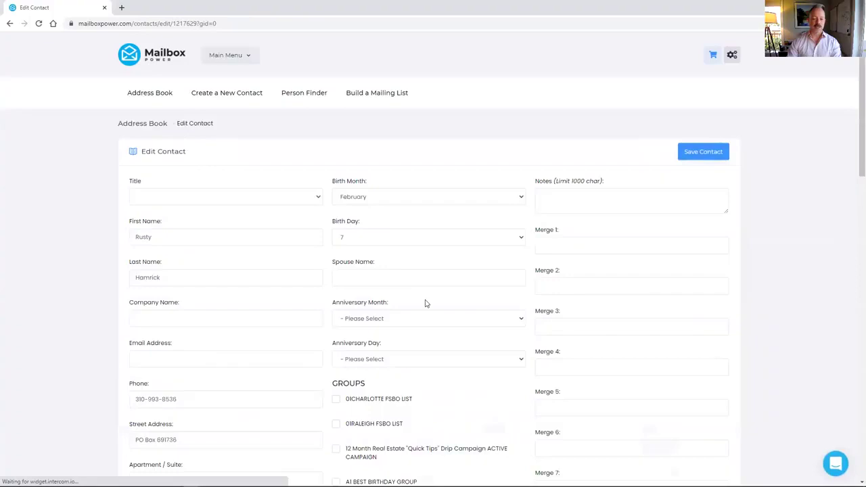
Step: Add the contact to the HOLIDAY CARD GROUP and save the changes
scroll(425, 303, down, 7)
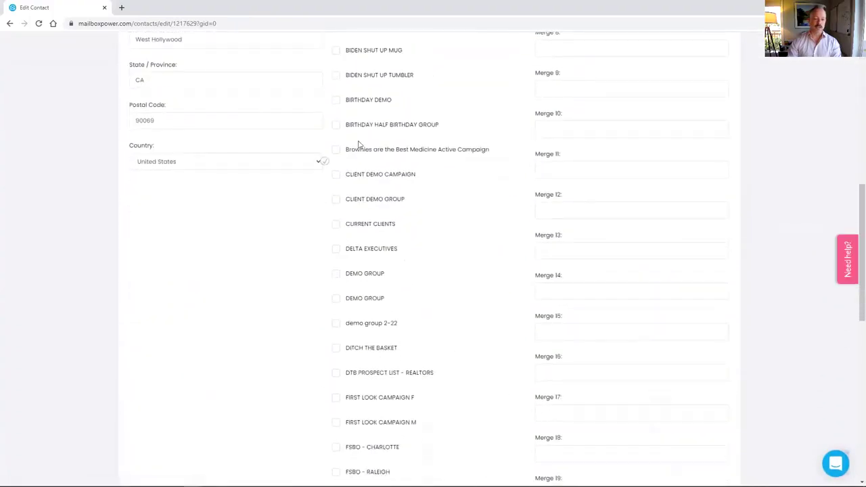
scroll(365, 223, down, 7)
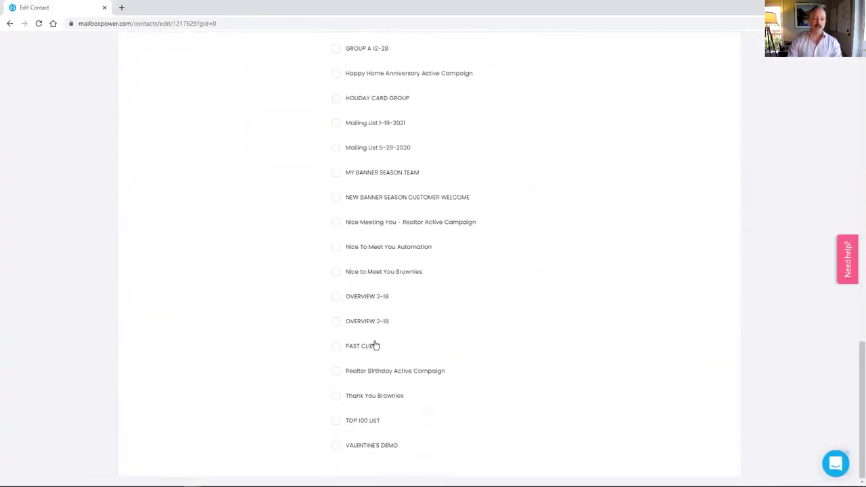
scroll(374, 341, up, 4)
scroll(379, 332, down, 1)
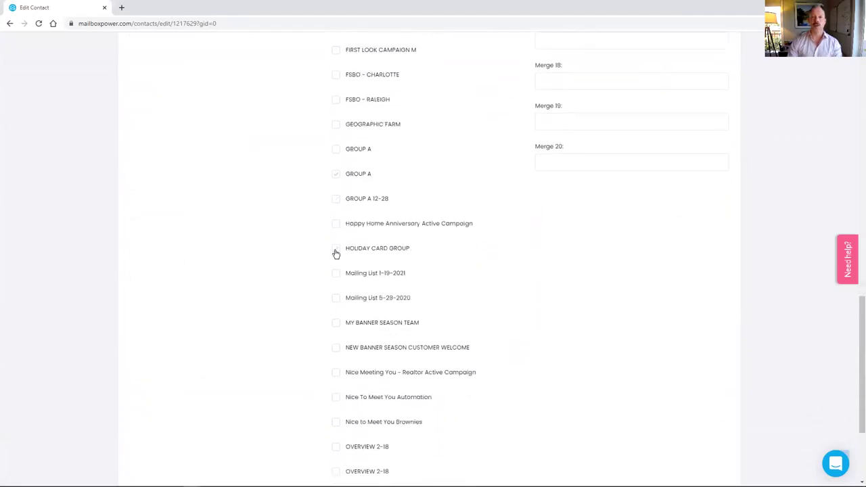
click(335, 250)
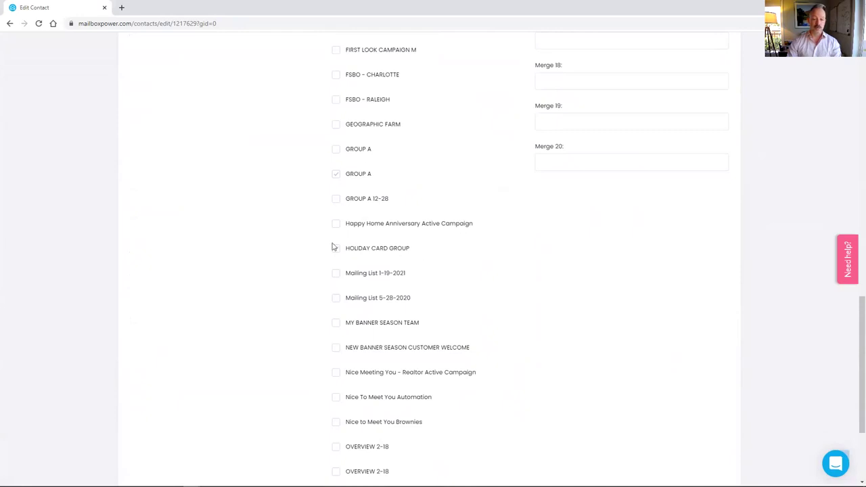
scroll(429, 223, up, 10)
scroll(441, 218, up, 5)
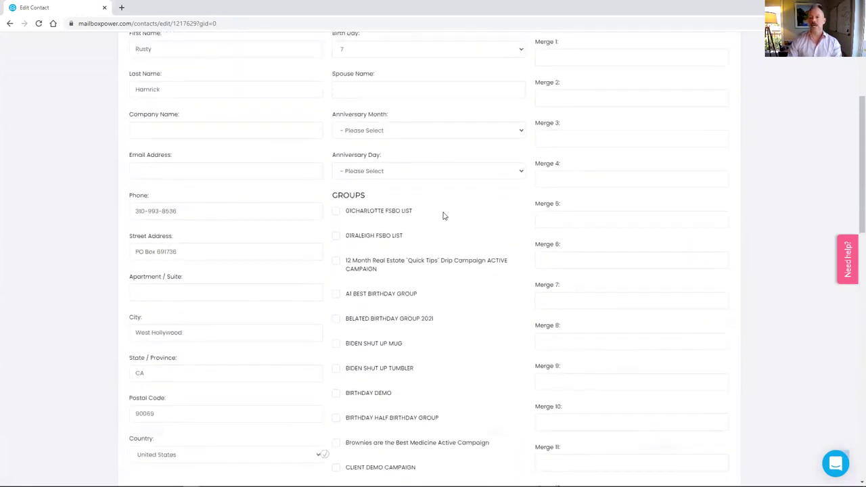
click(698, 153)
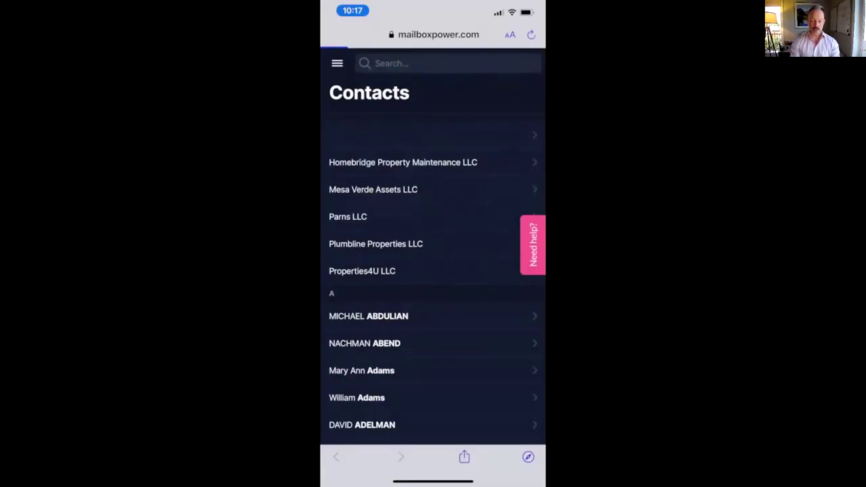
Step: Browse the mobile Contacts list, then bring up the site's navigation drawer
scroll(433, 270, down, 10)
scroll(433, 270, down, 3)
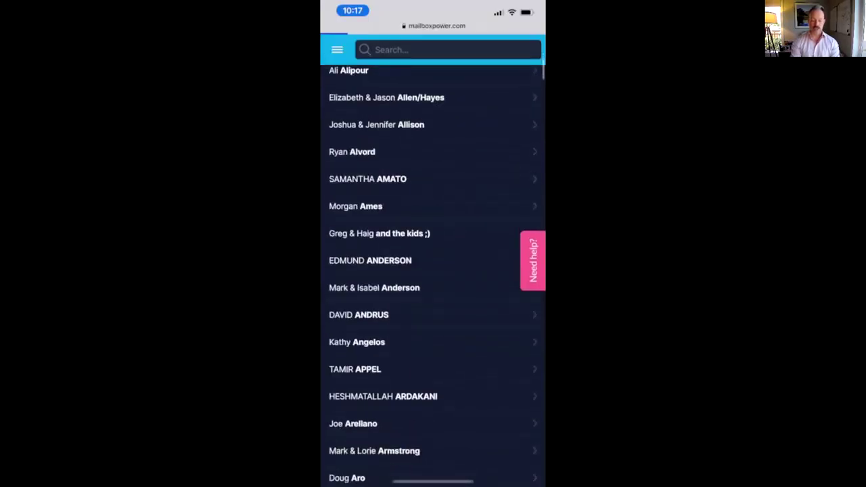
scroll(433, 271, up, 1)
scroll(433, 270, up, 10)
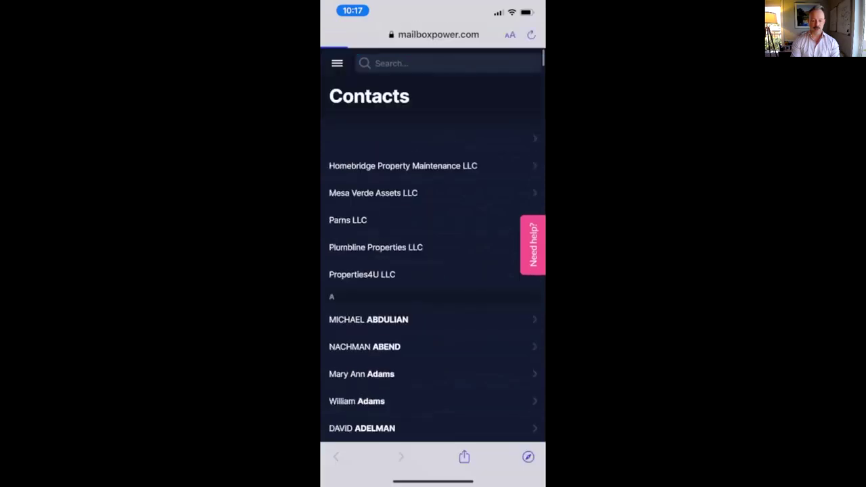
click(337, 63)
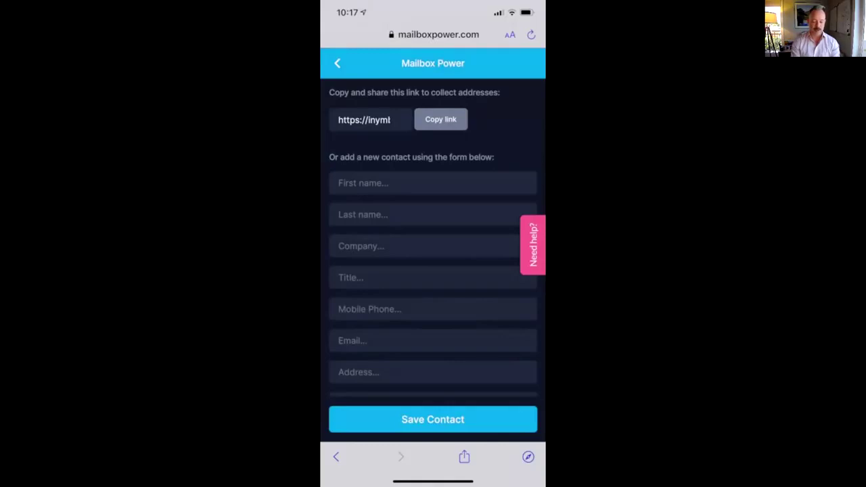
scroll(433, 271, down, 5)
scroll(433, 270, up, 5)
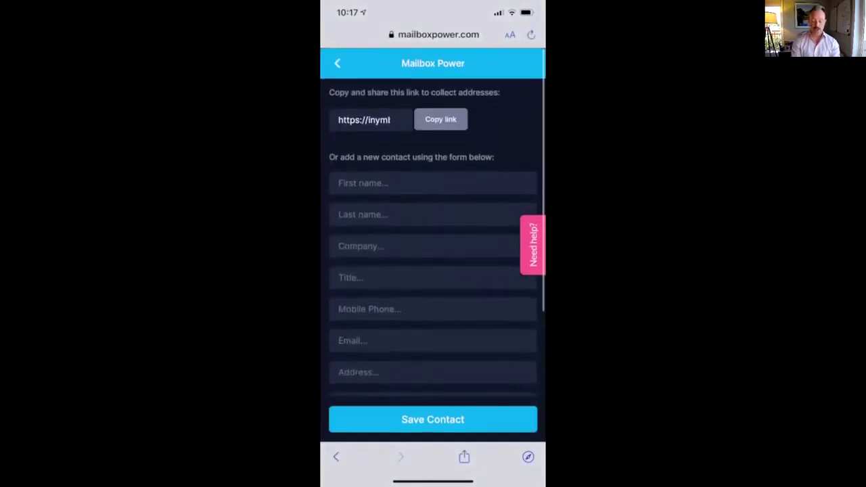
click(440, 120)
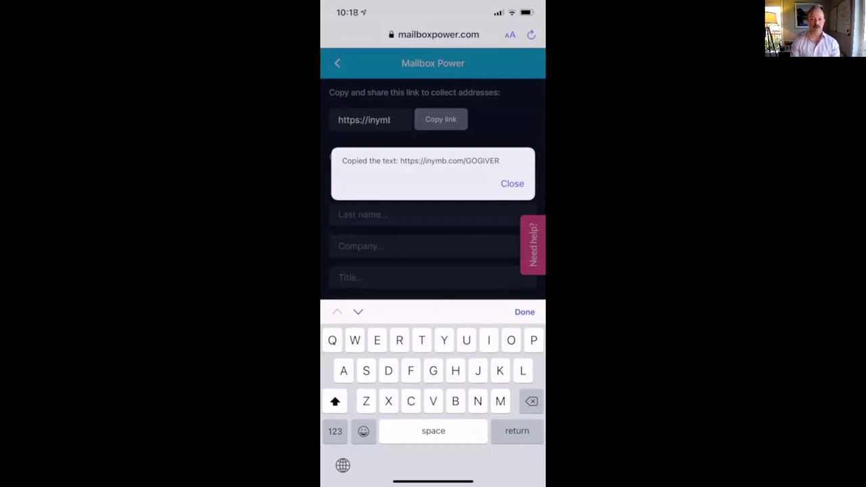
click(512, 183)
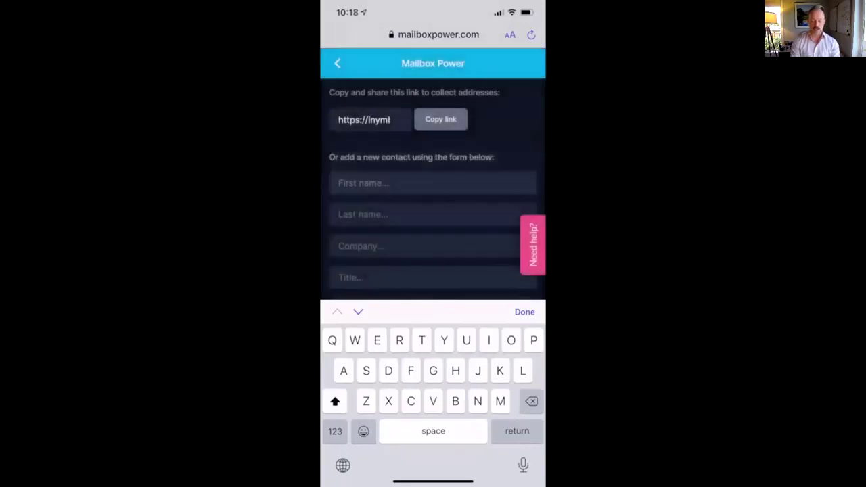
click(337, 63)
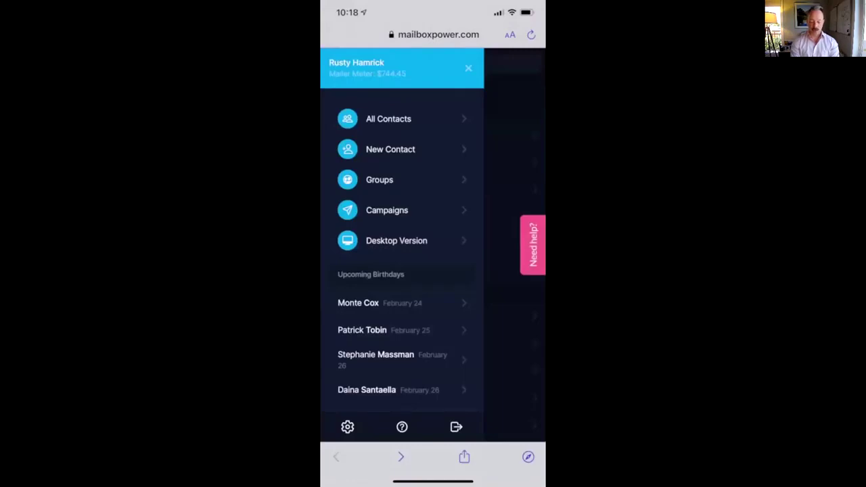
Step: Open the BIRTHDAY 2021 campaign and preview what shipments 1 and 2 send
click(386, 210)
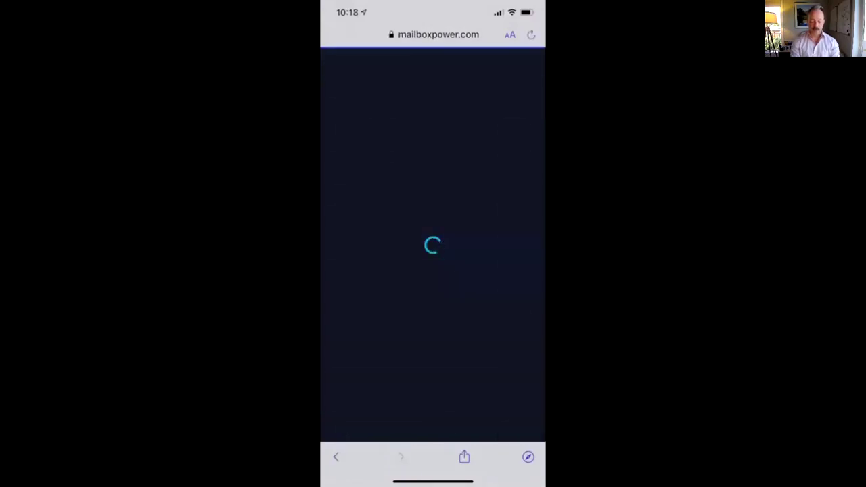
scroll(433, 271, down, 15)
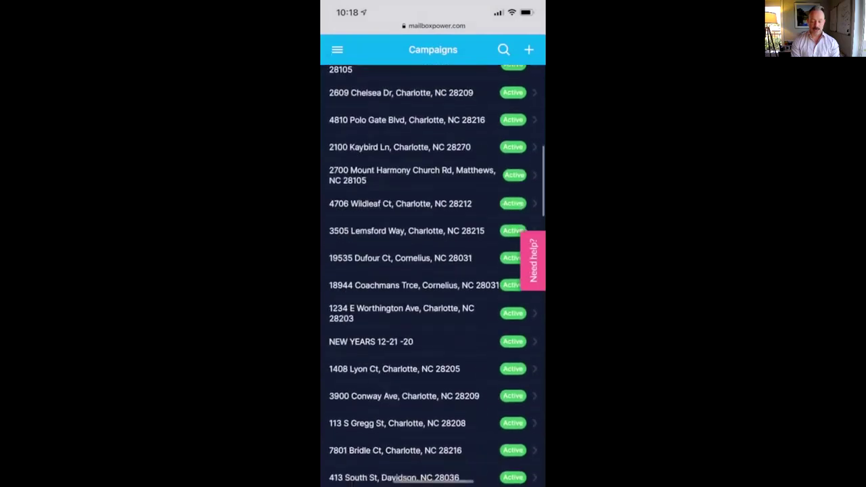
scroll(433, 271, up, 10)
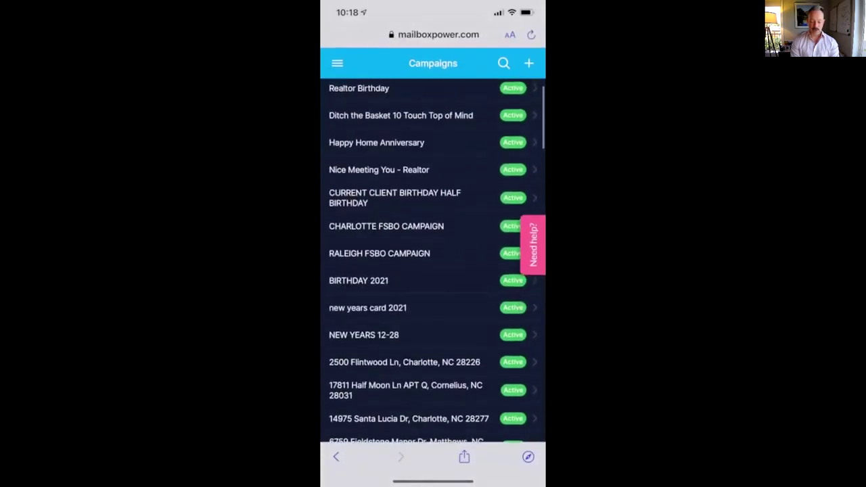
click(379, 281)
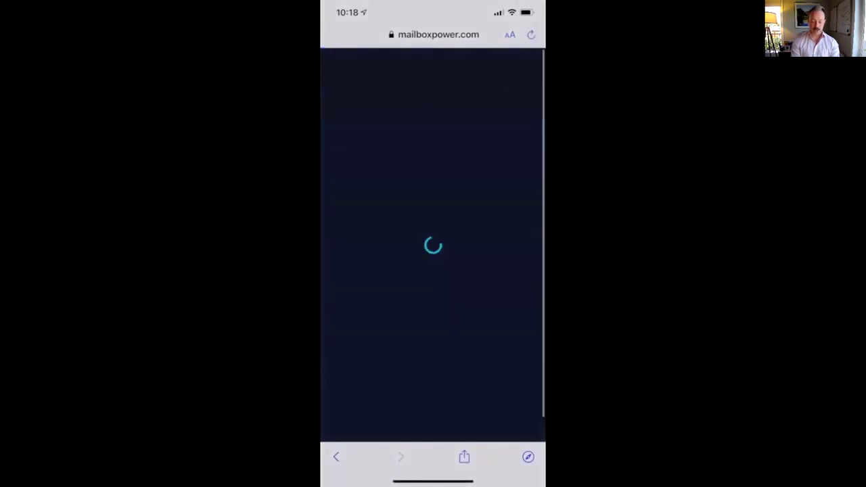
click(433, 160)
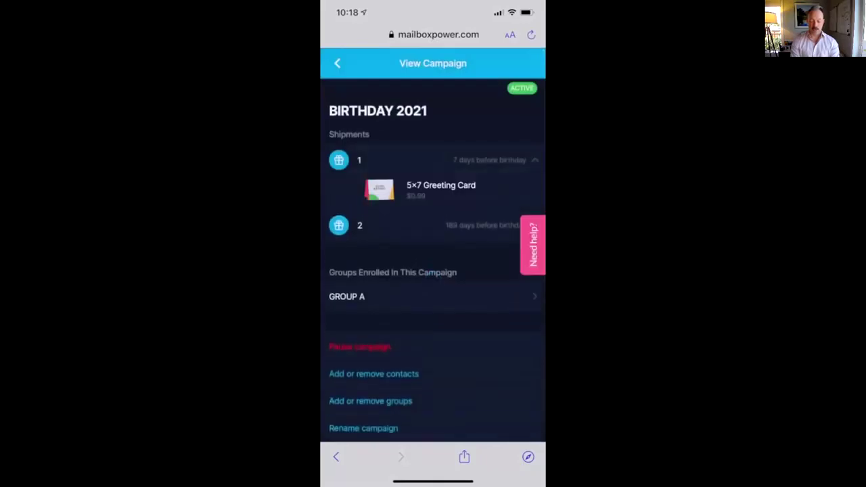
click(433, 160)
click(432, 190)
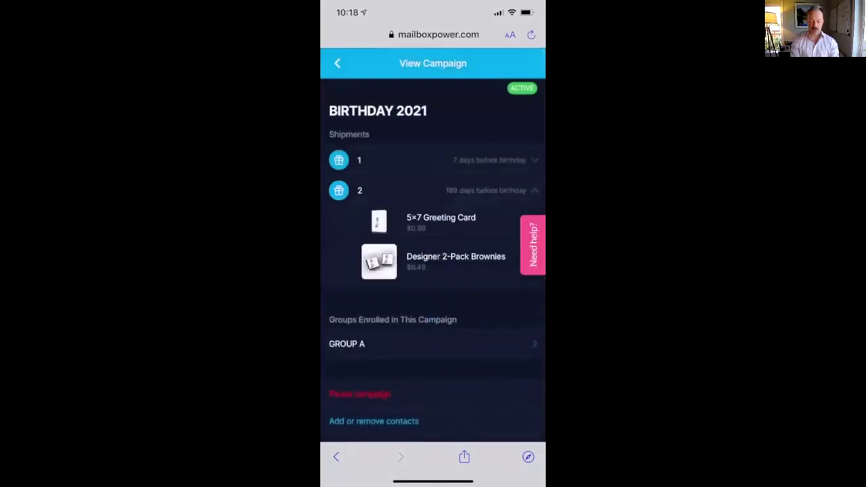
click(433, 190)
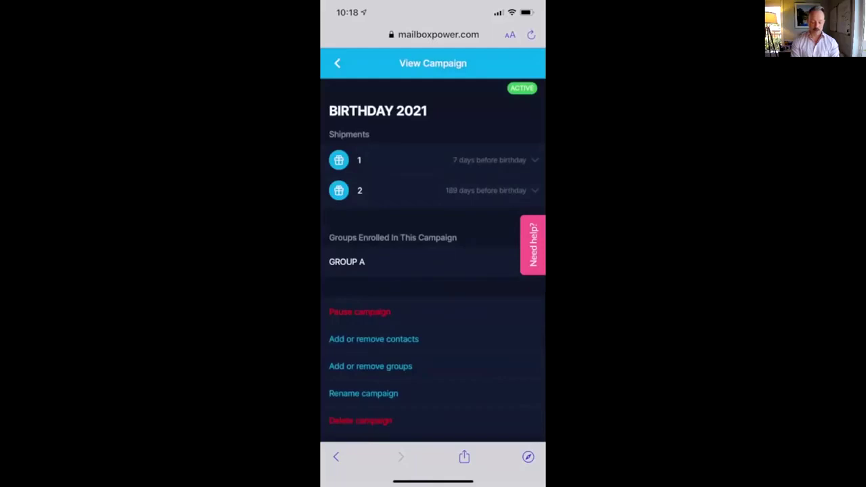
Step: Browse the campaign's Add or Remove Contacts list, return to Campaigns, and open the side menu
click(338, 63)
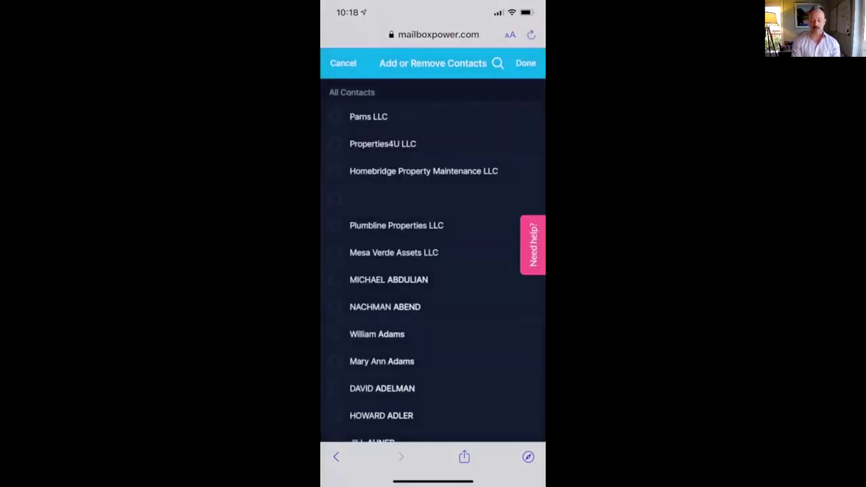
click(498, 63)
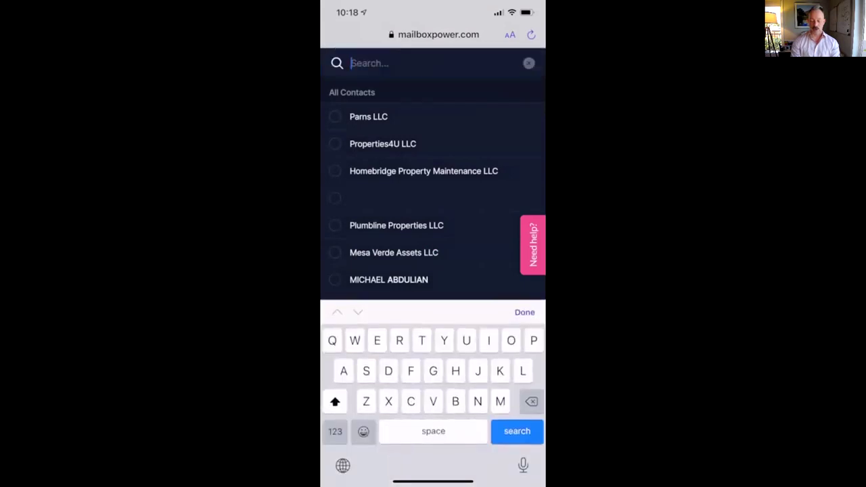
scroll(433, 175, down, 10)
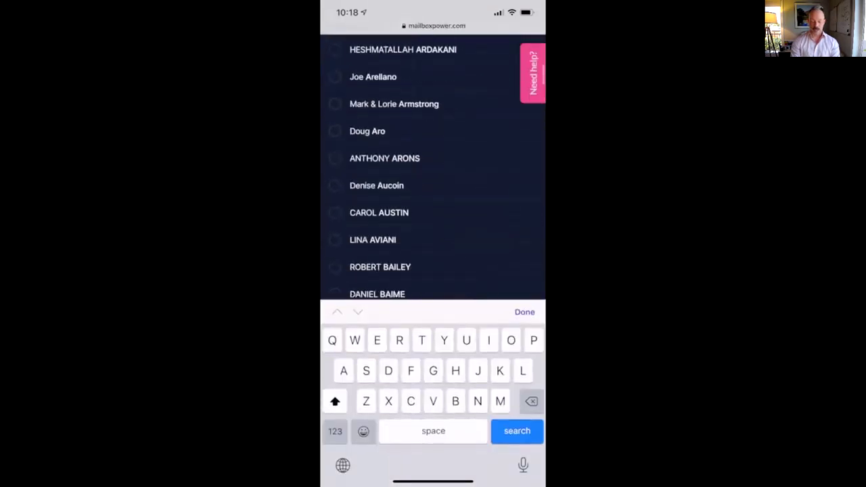
scroll(432, 169, up, 10)
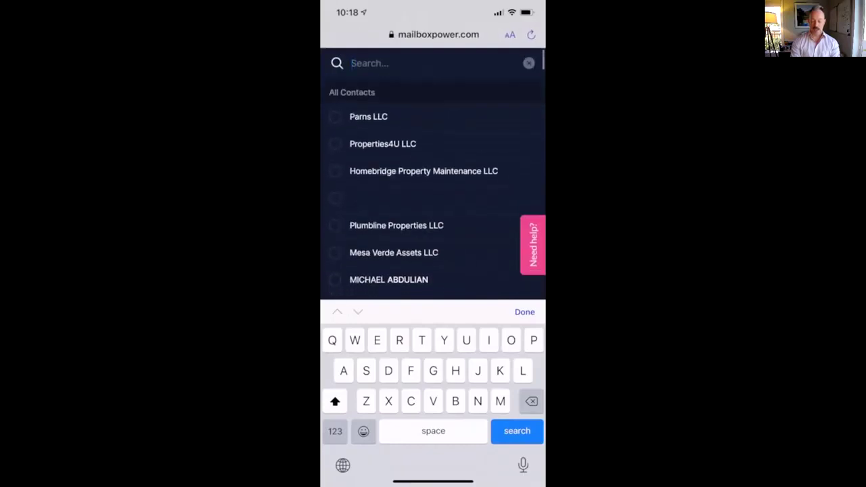
click(528, 63)
click(343, 62)
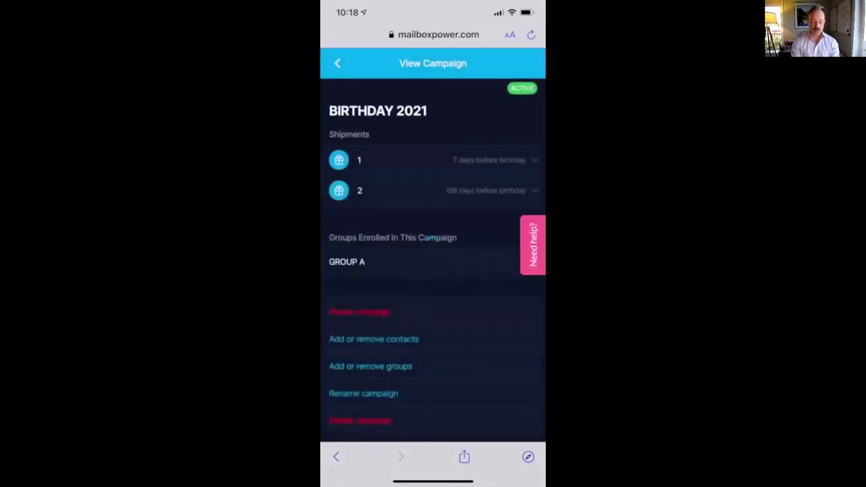
click(336, 62)
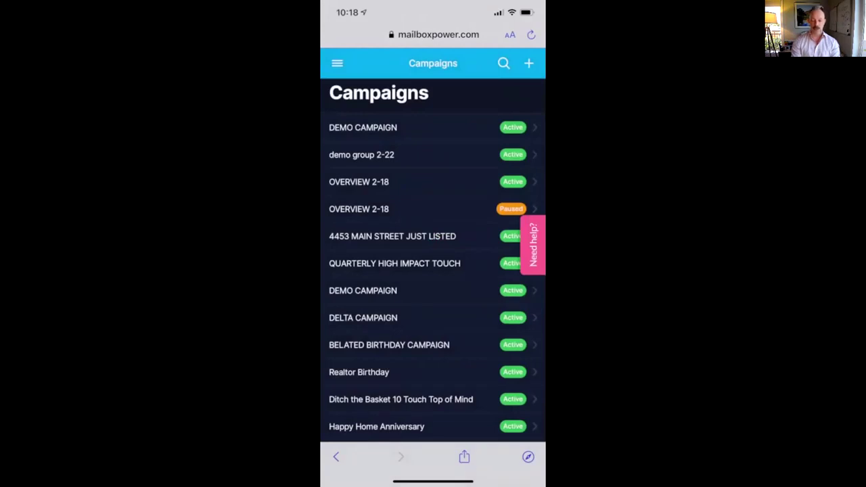
click(337, 63)
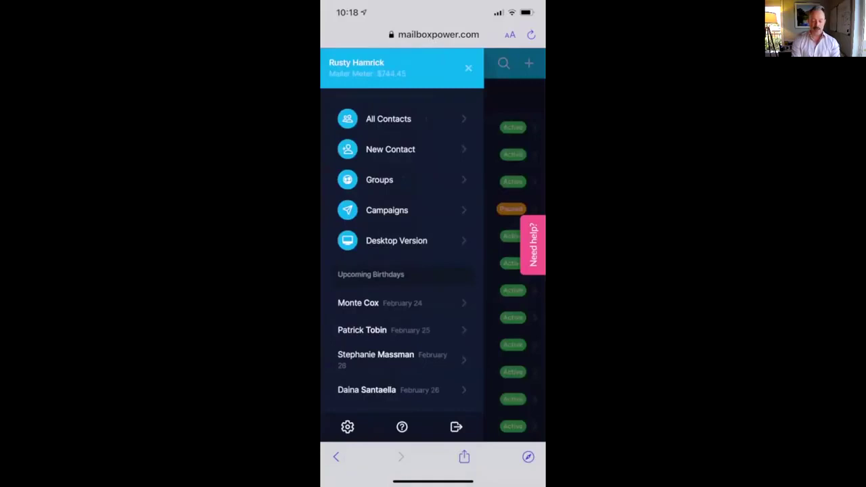
scroll(402, 257, down, 10)
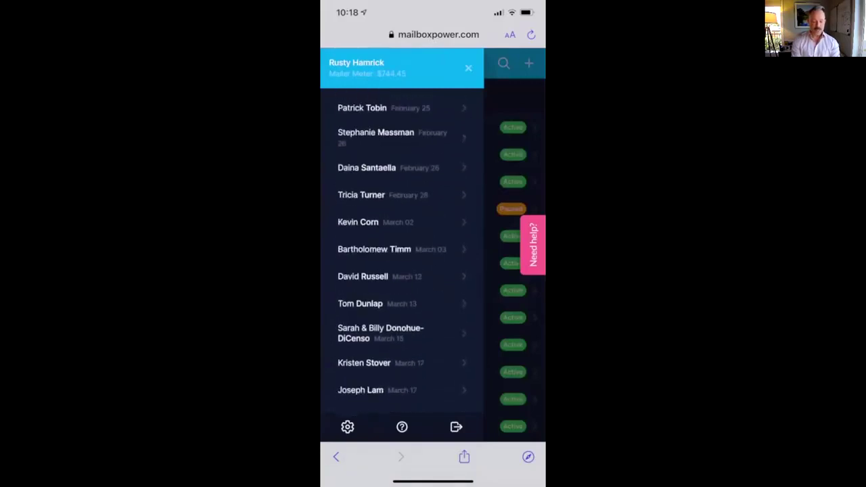
Step: In My Account settings, switch Dark Mode off and then back on
scroll(402, 223, down, 2)
click(347, 426)
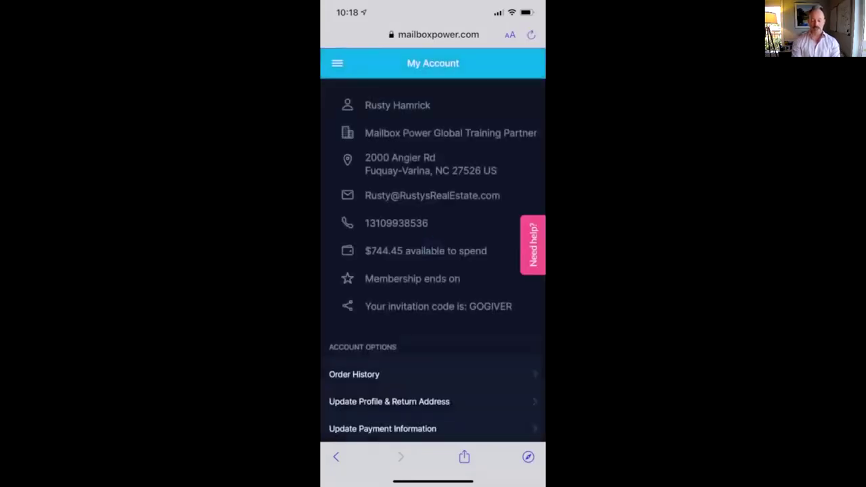
scroll(433, 271, down, 5)
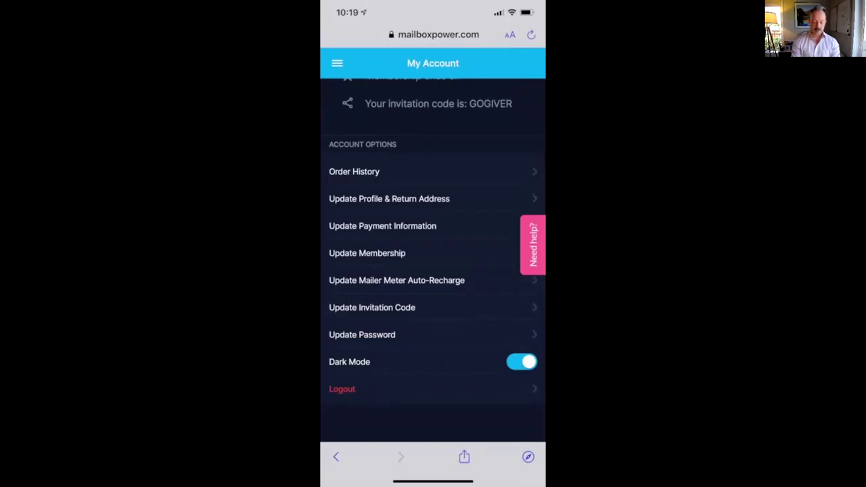
click(521, 362)
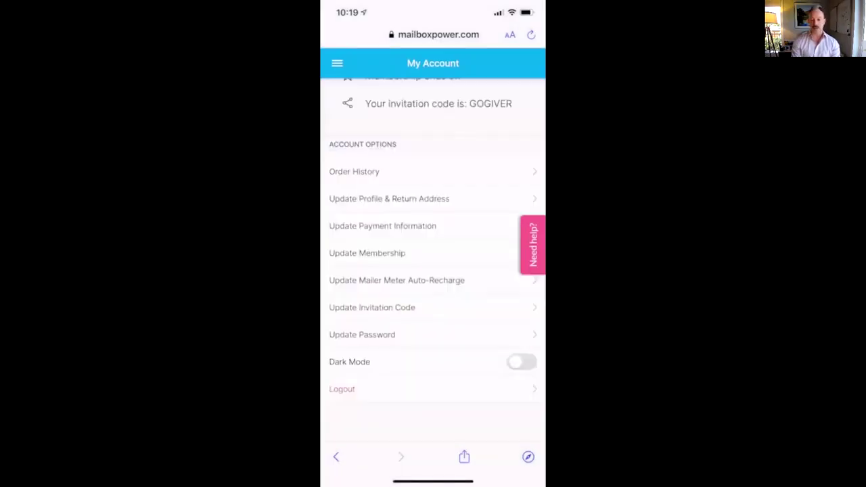
click(521, 362)
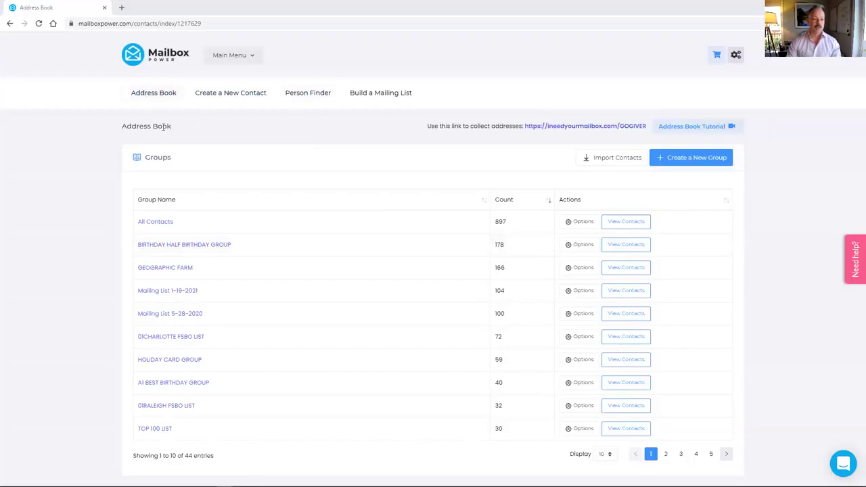
Step: Launch the Order a Custom Mailing List builder via Build a Mailing List
click(399, 98)
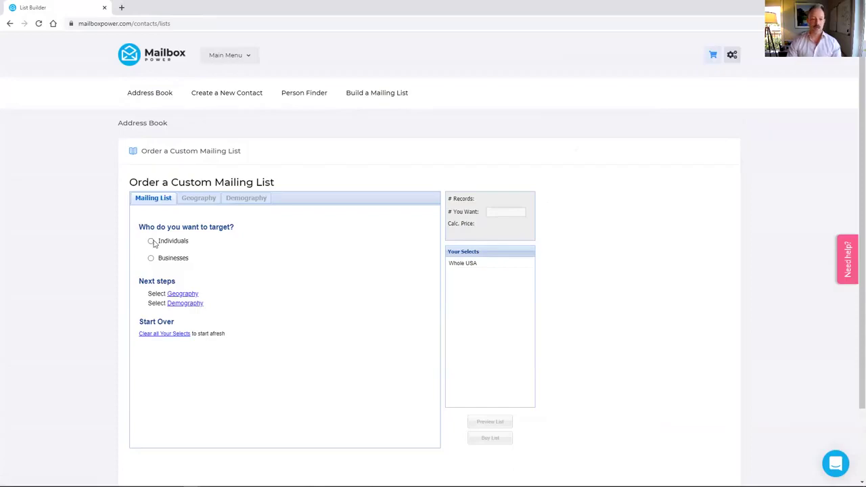
Step: Target individuals within a 2-mile radius of an entered street address, yielding 34,265 records
click(152, 243)
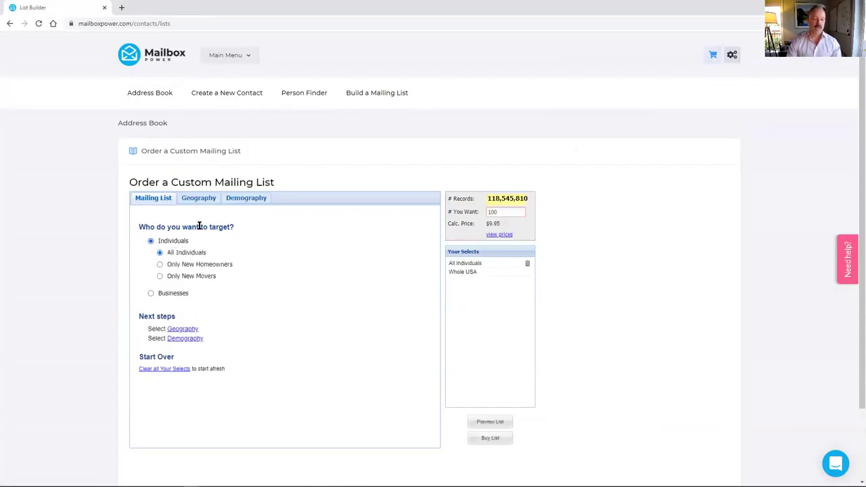
click(197, 201)
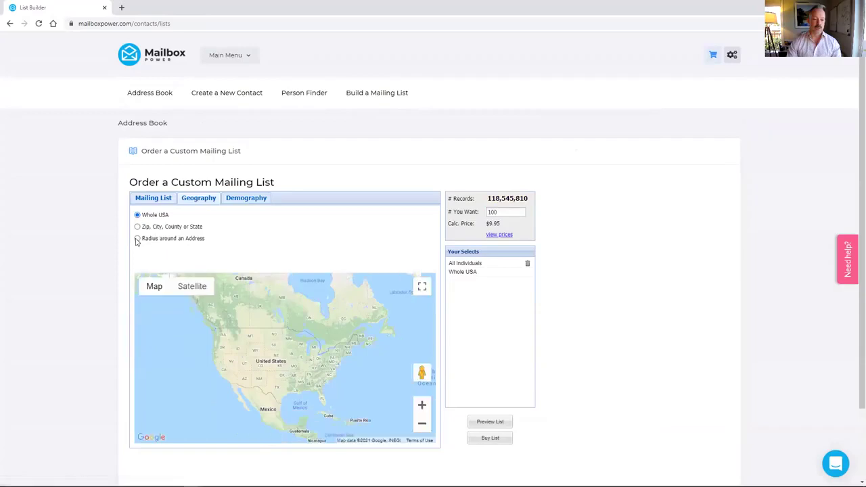
click(137, 238)
click(303, 221)
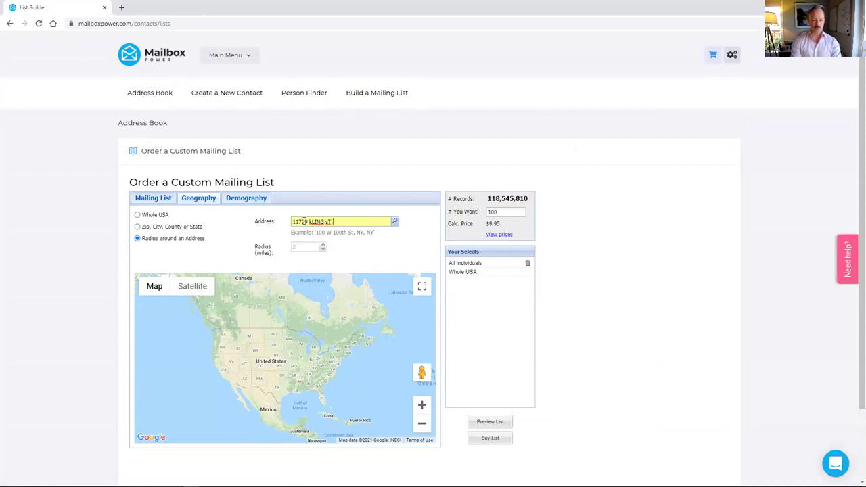
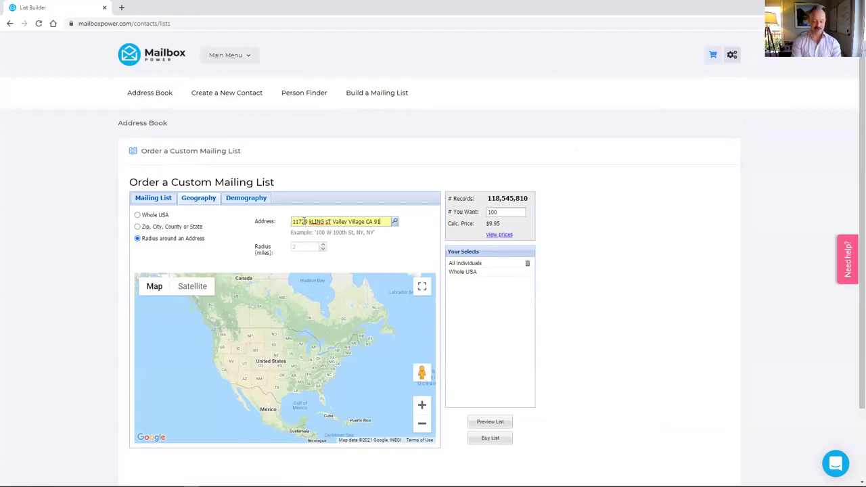
click(396, 222)
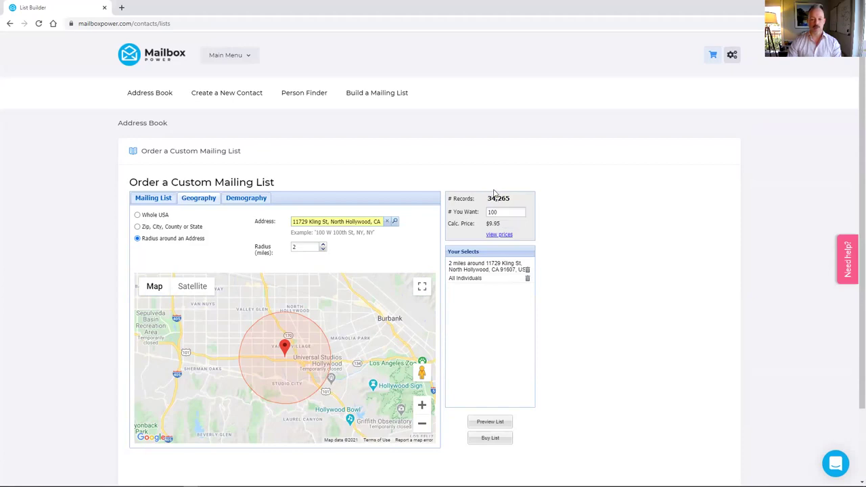
click(234, 200)
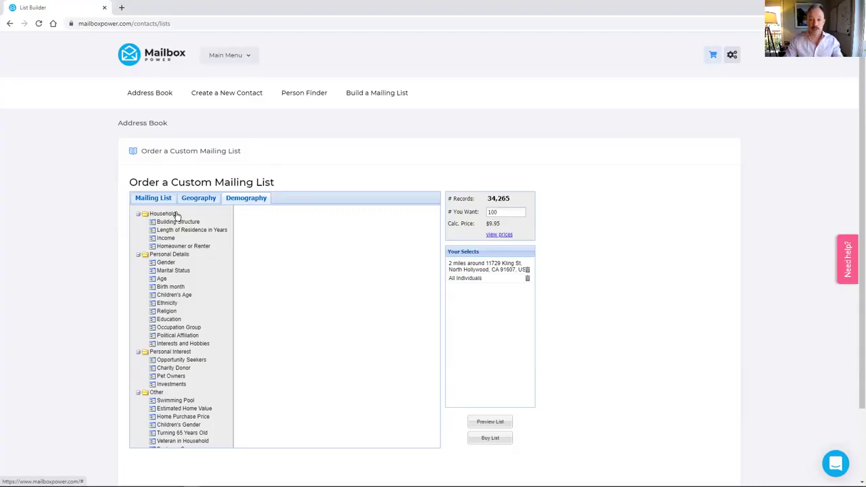
Step: Filter to single family dwellings, residence from 2 years, income from $75,000, and renters
click(171, 215)
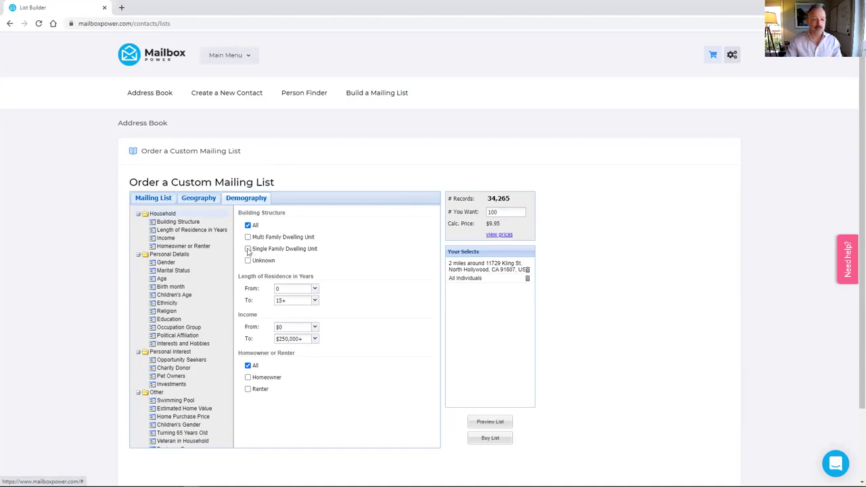
click(247, 249)
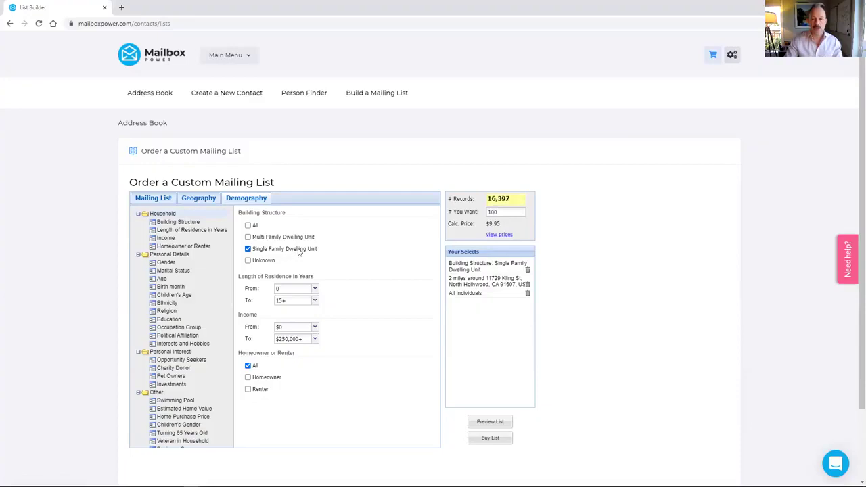
click(314, 289)
click(305, 317)
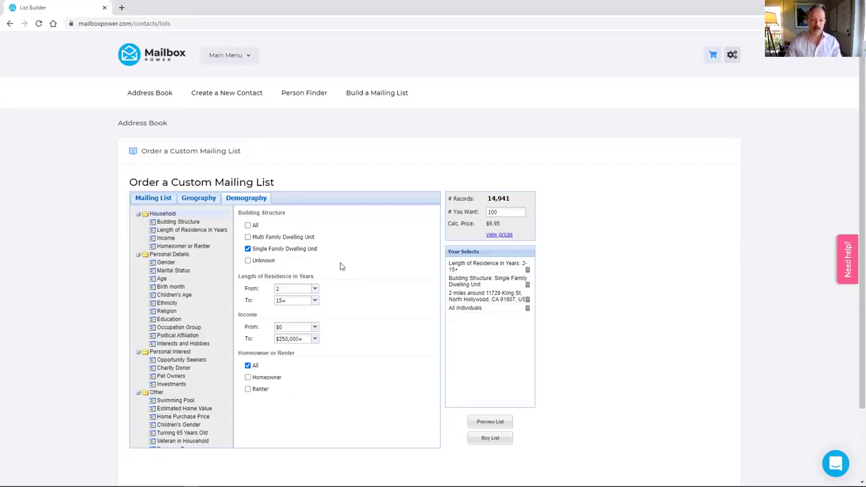
click(314, 329)
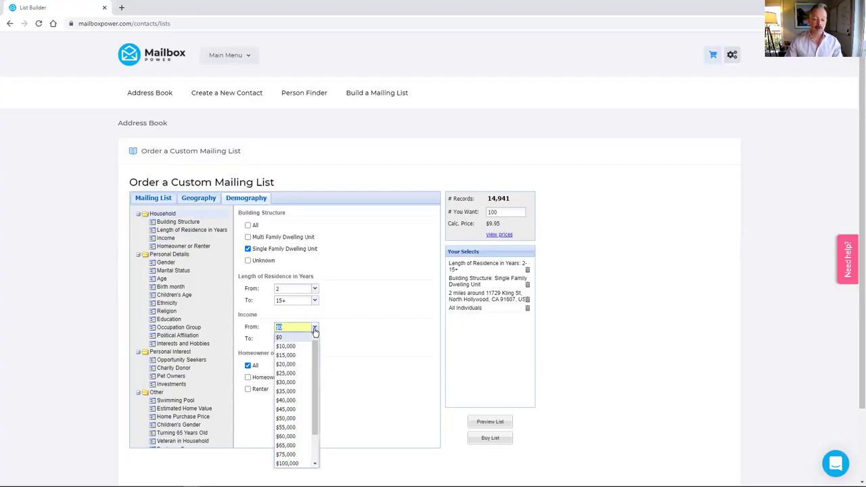
click(287, 454)
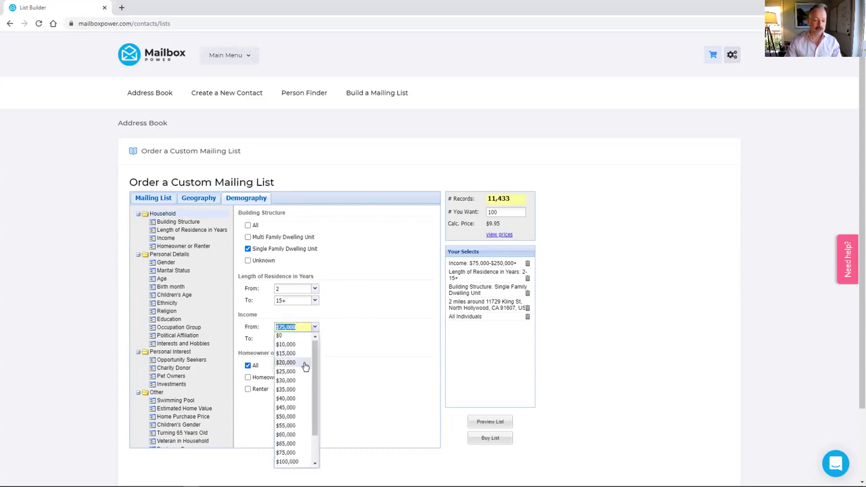
scroll(301, 362, down, 2)
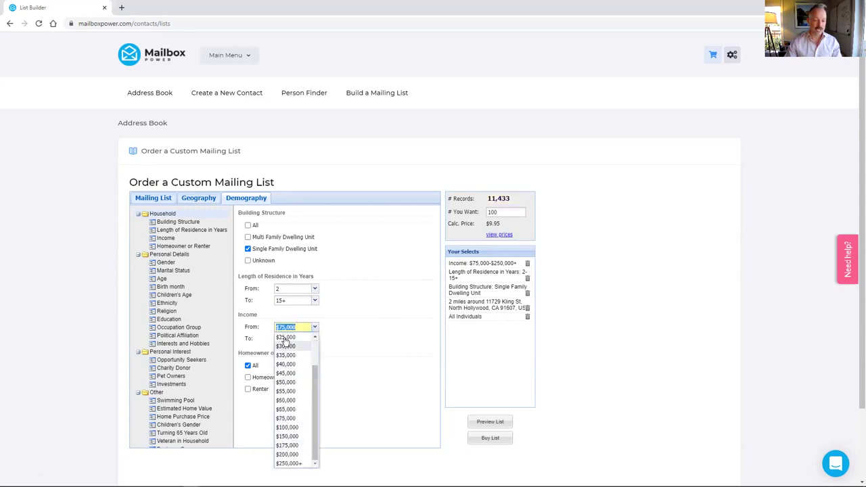
click(351, 322)
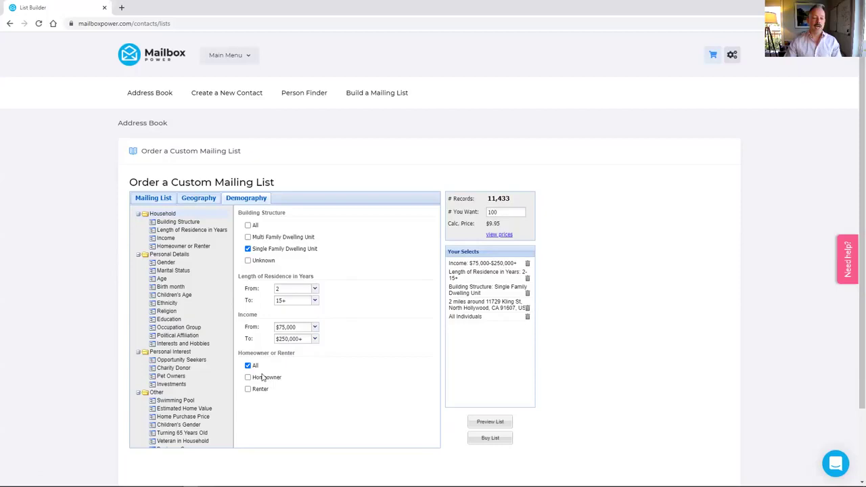
click(247, 390)
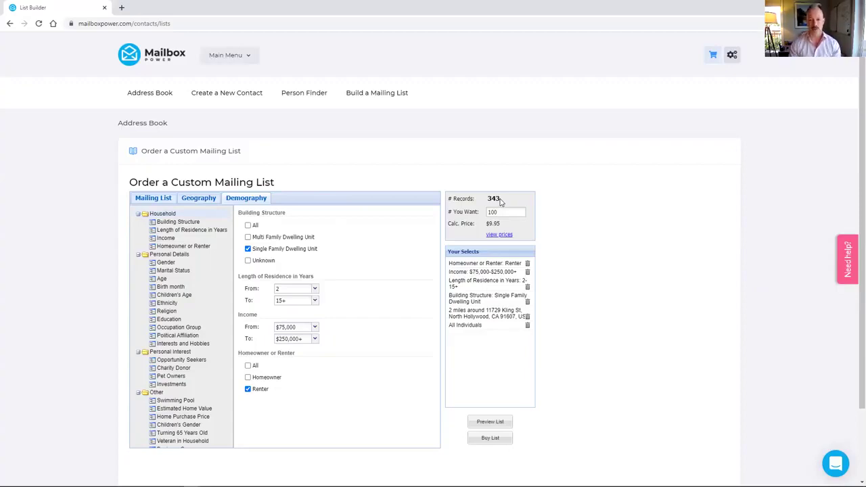
Step: Replace the requested quantity with 343, then clear the field
double_click(503, 212)
text(343)
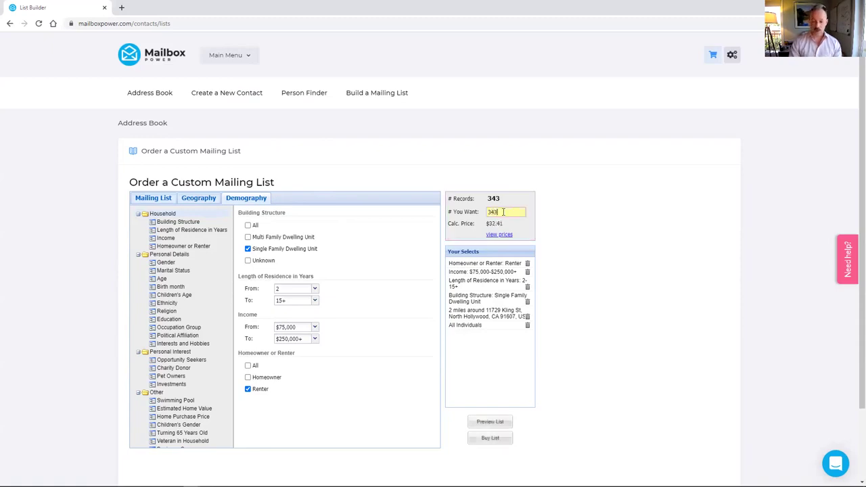
key(BackSpace)
key(BackSpace)
key(BackSpace)
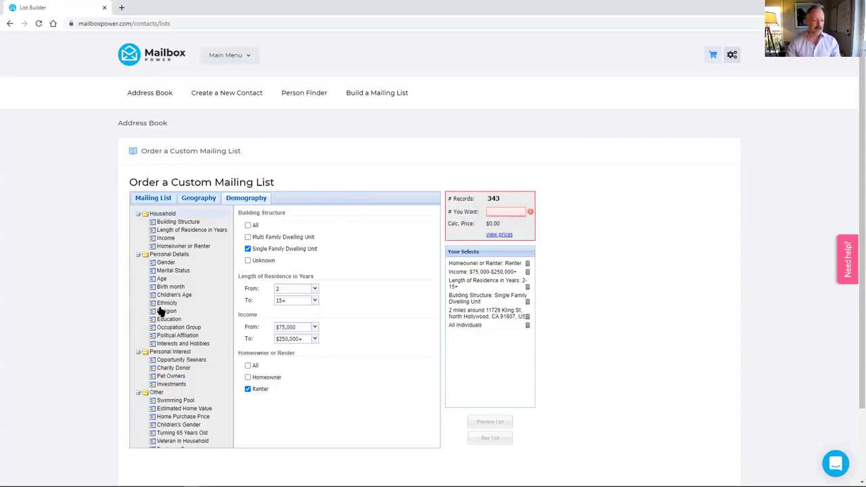
Step: Add a 650–800+ Estimated Credit Rating filter, narrowing the list to 301 records
click(157, 392)
scroll(360, 307, down, 1)
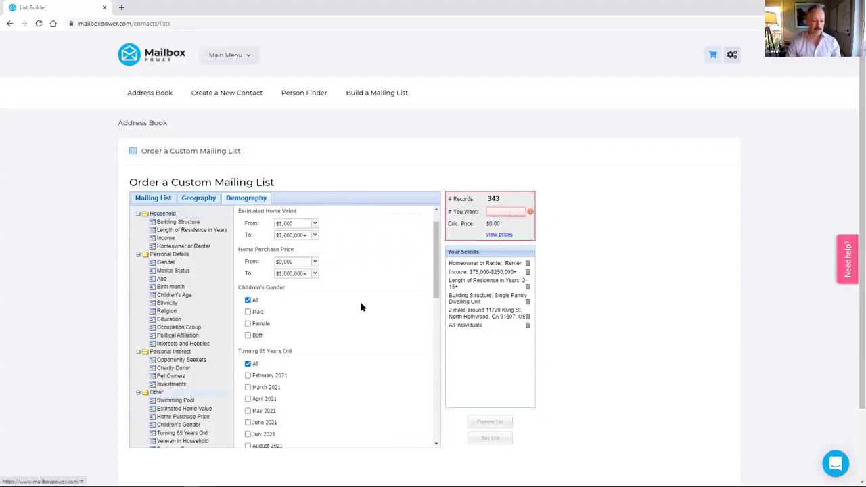
scroll(360, 307, down, 10)
scroll(360, 302, down, 1)
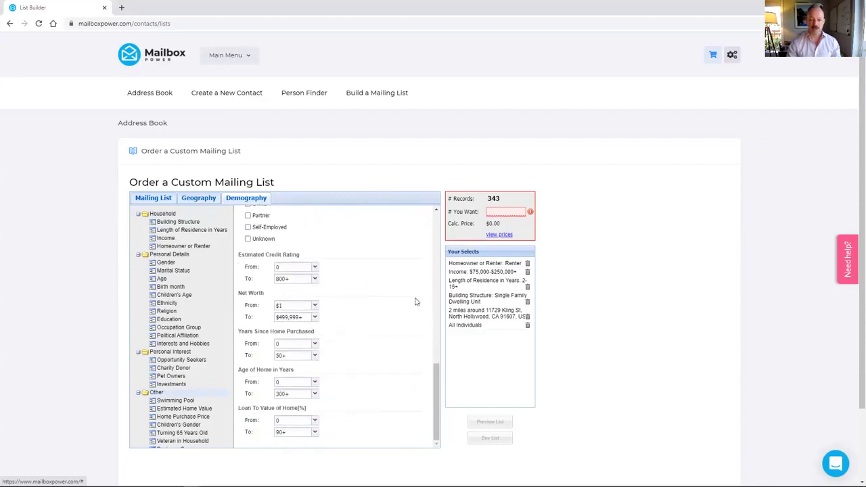
click(313, 268)
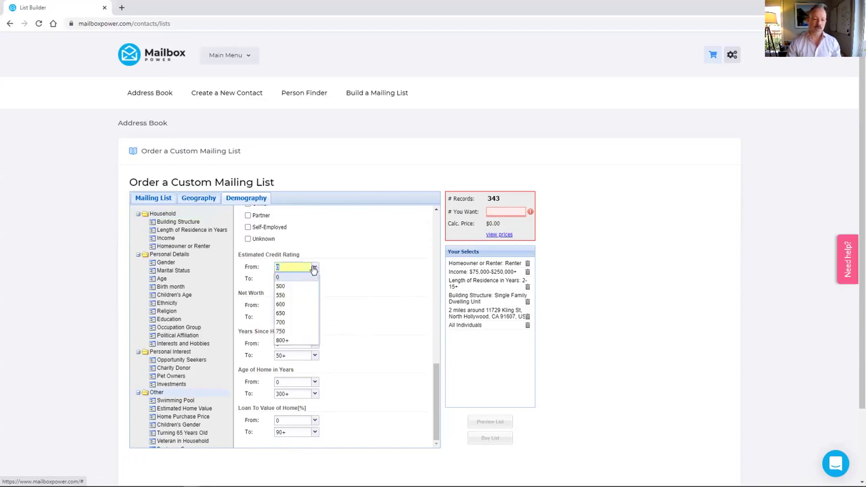
click(303, 313)
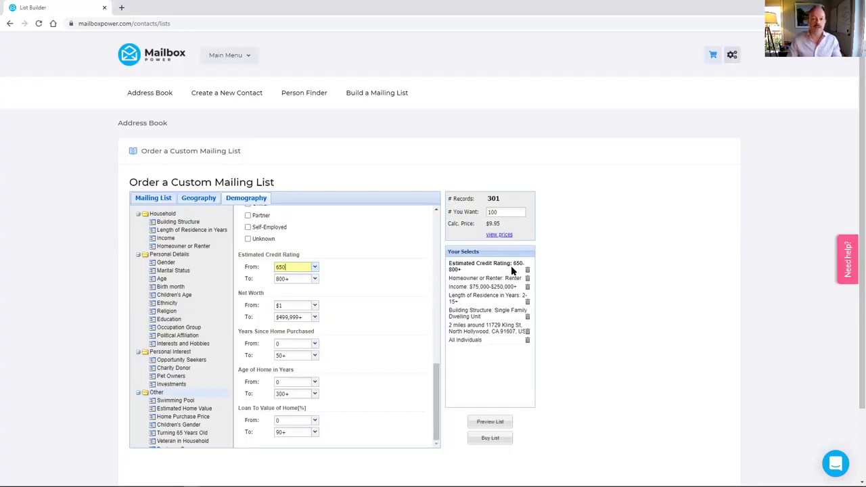
Step: Change the order quantity from 100 to 301 records, then go to the Address Book
click(499, 213)
double_click(499, 212)
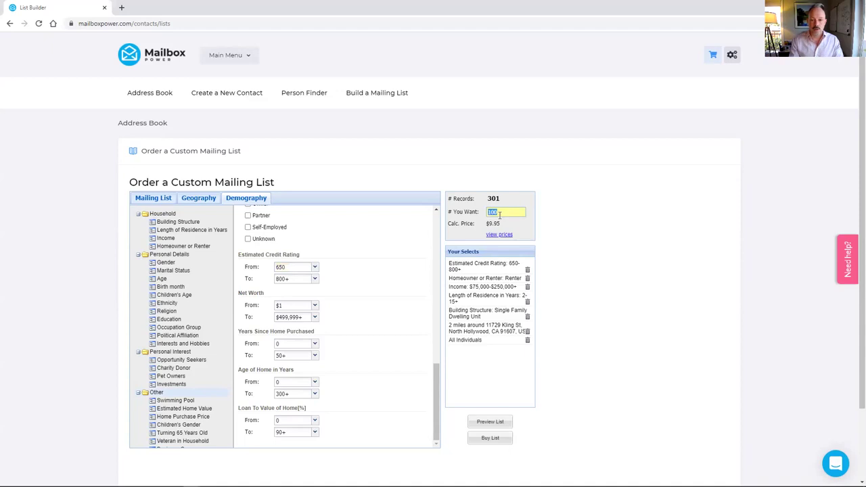
text(301)
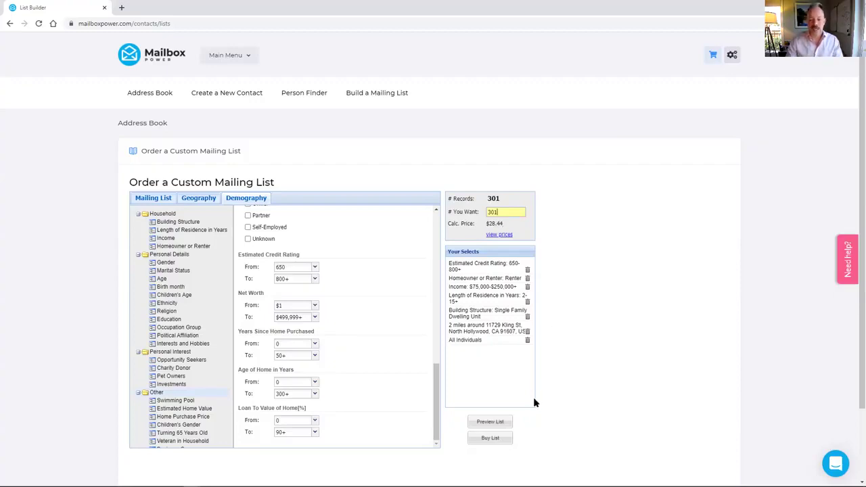
click(227, 55)
click(234, 106)
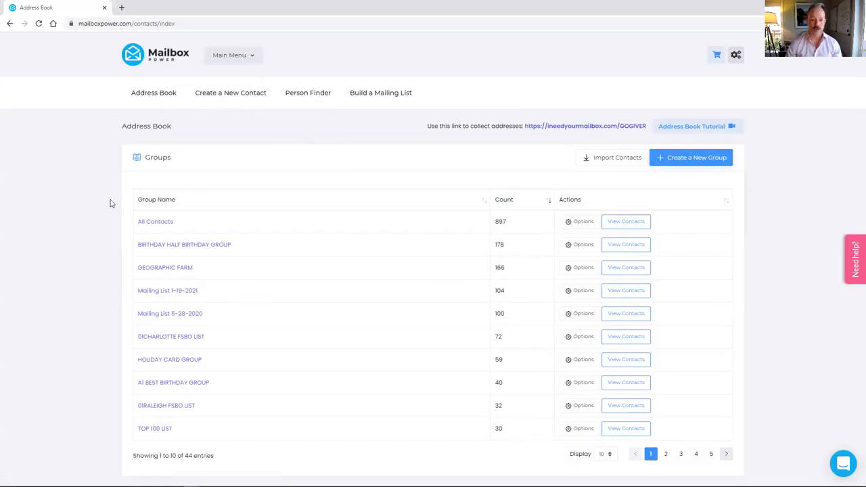
Step: Open the Mailing List 1-19-2021 group from the Address Book groups table
click(177, 293)
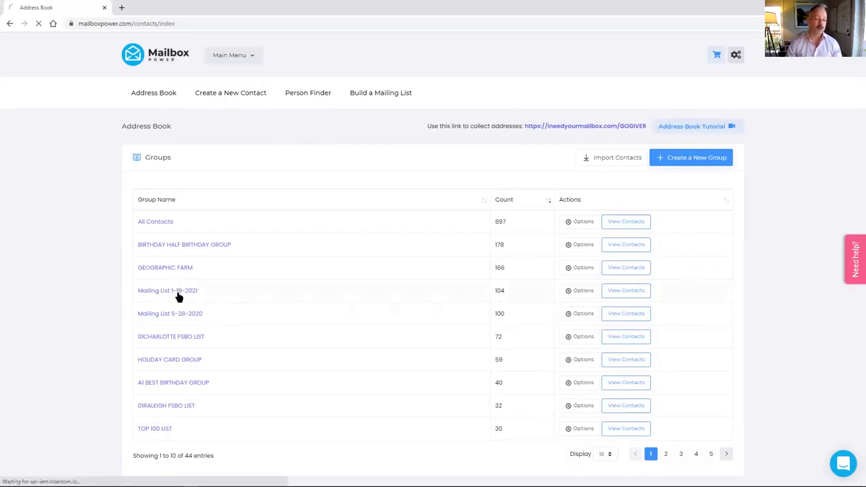